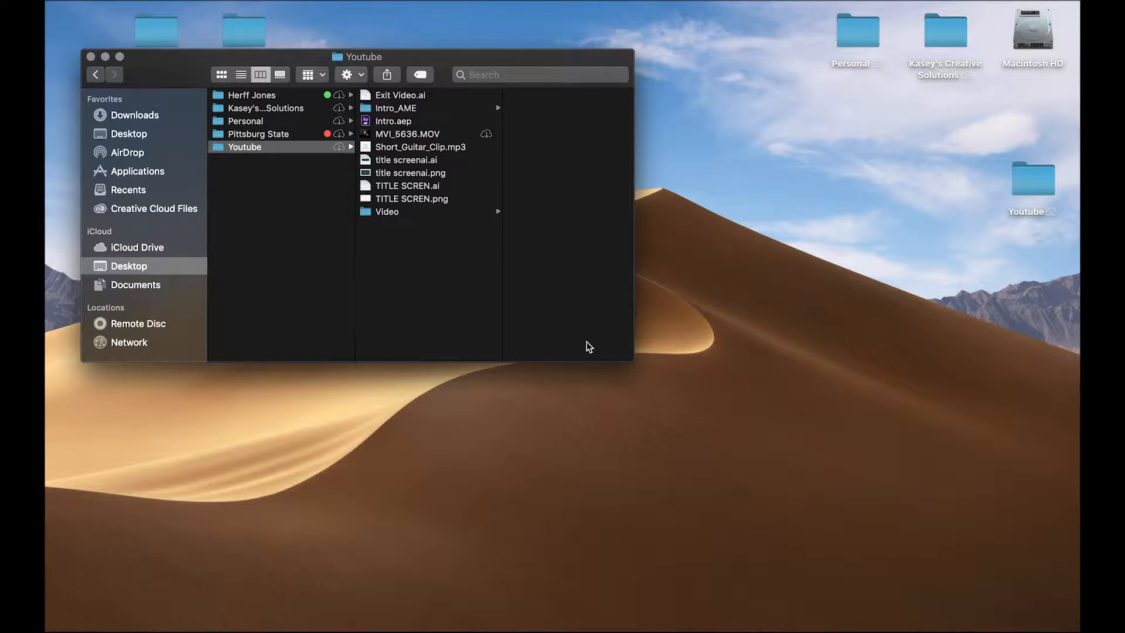
Preview the animation Youtube Intro.gif in the Intro_AME folder and close the preview.
click(404, 109)
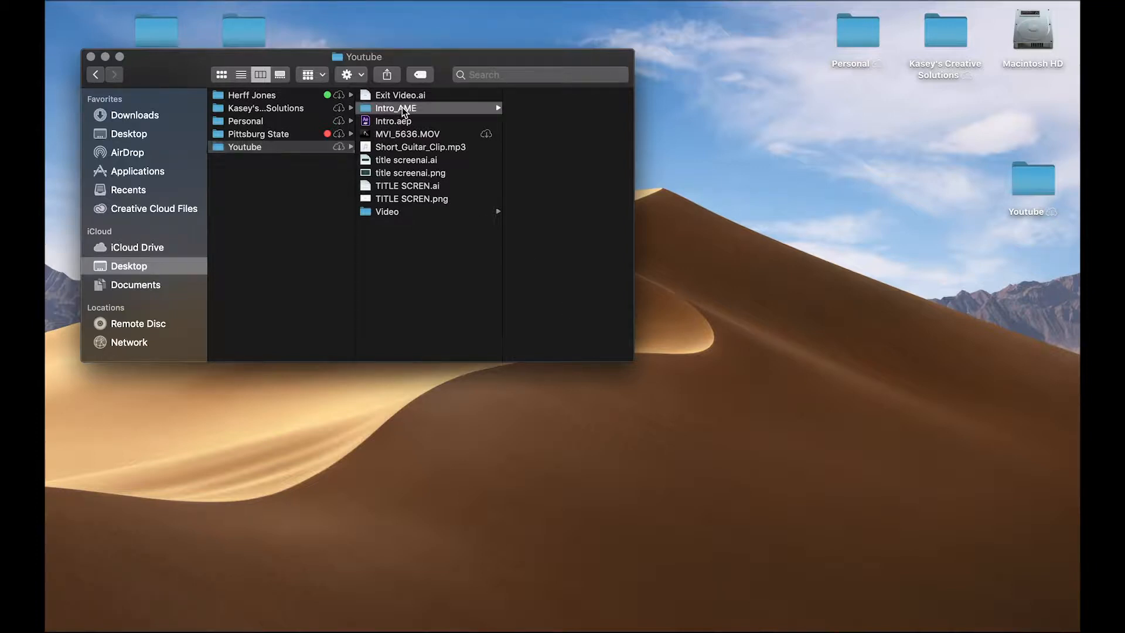
click(562, 110)
key(space)
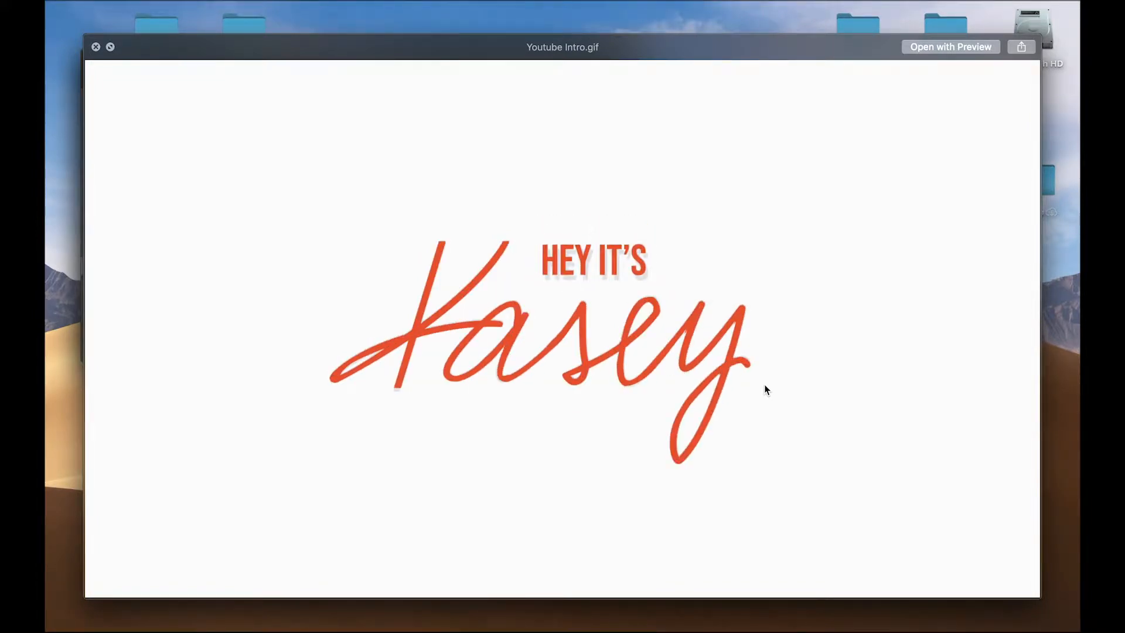
key(space)
Switch to Adobe Illustrator and check the bckg, thanks for and watching layers of Exit Video.ai by toggling their visibility.
mouse_move(708, 609)
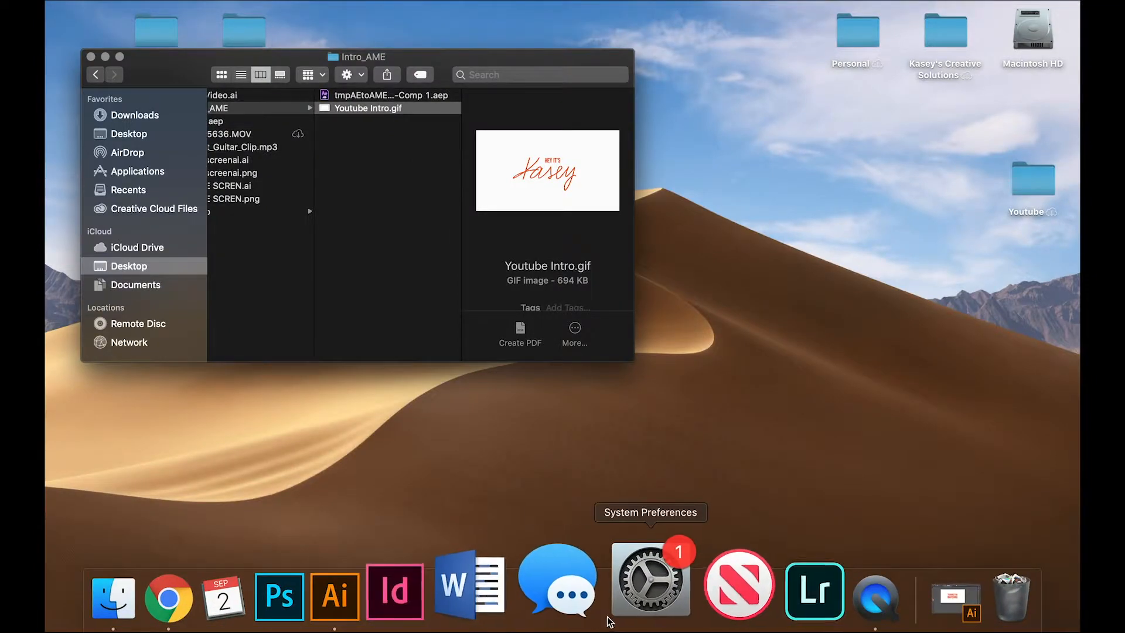
click(397, 603)
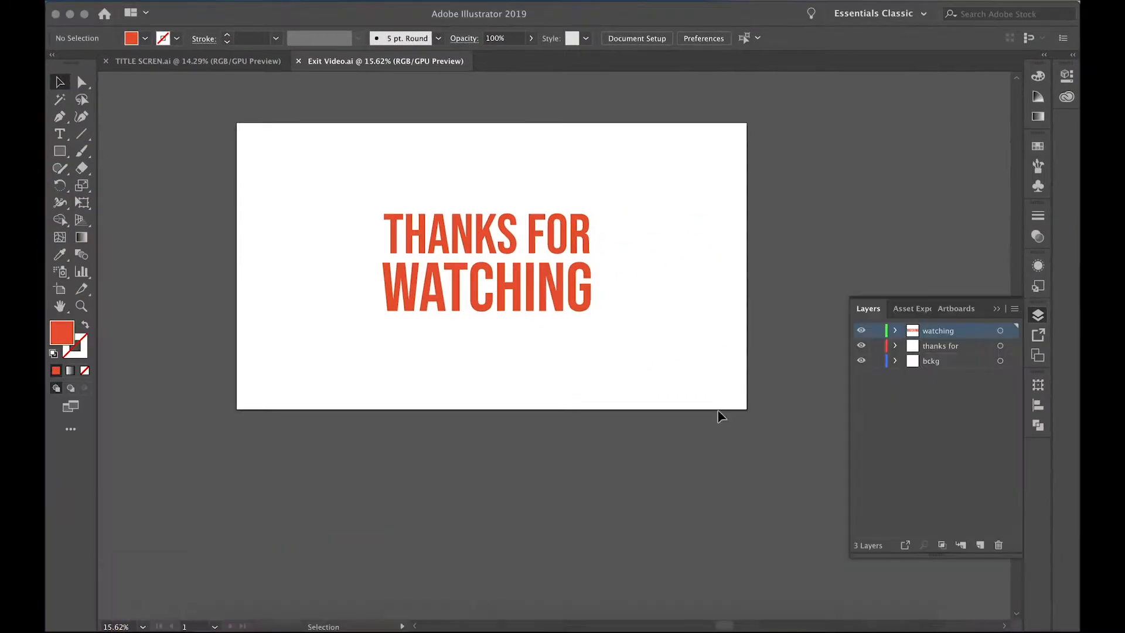
scroll(691, 469, left, 2)
scroll(691, 470, up, 2)
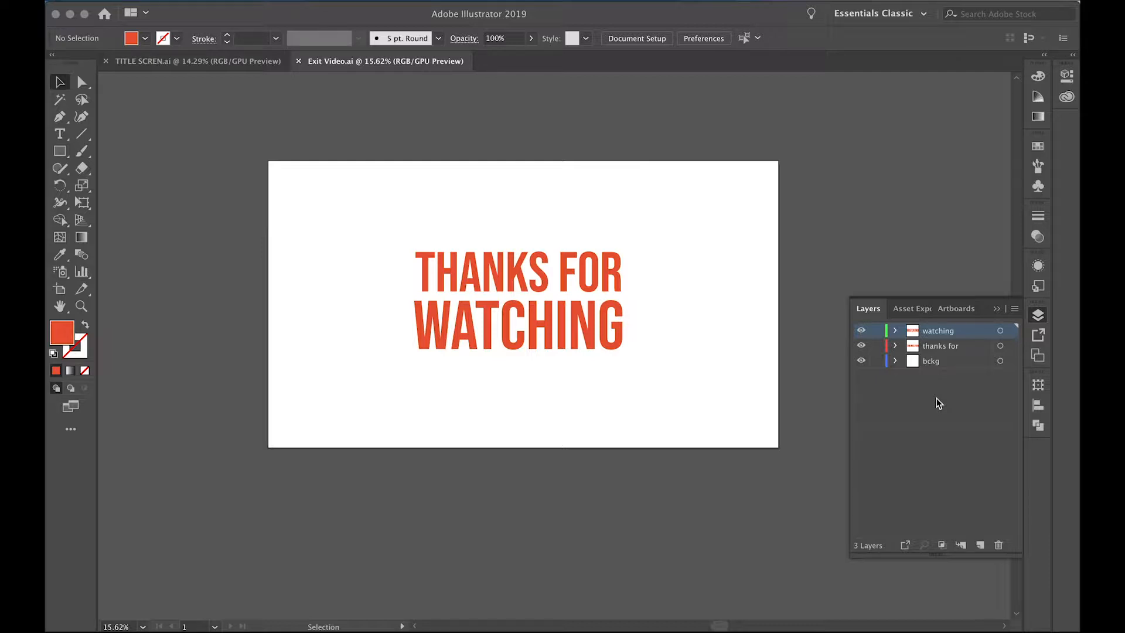
click(861, 361)
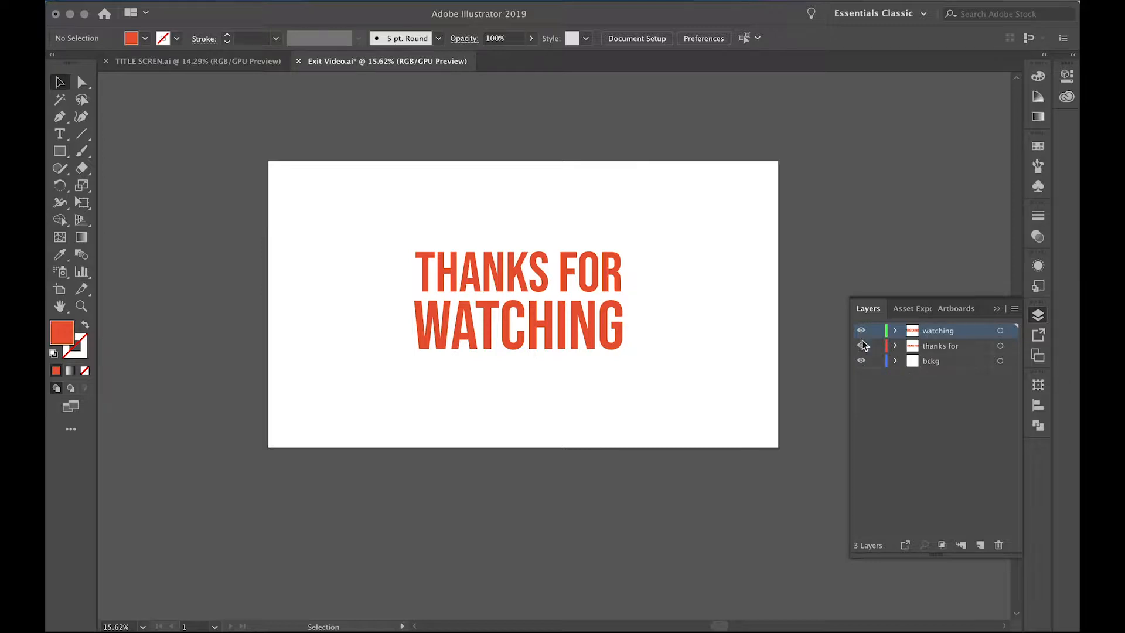
click(861, 345)
click(861, 345)
click(861, 330)
click(861, 330)
Show TITLE SCREN.ai and examine the offset shadow behind the handwritten name lettering up close.
click(252, 59)
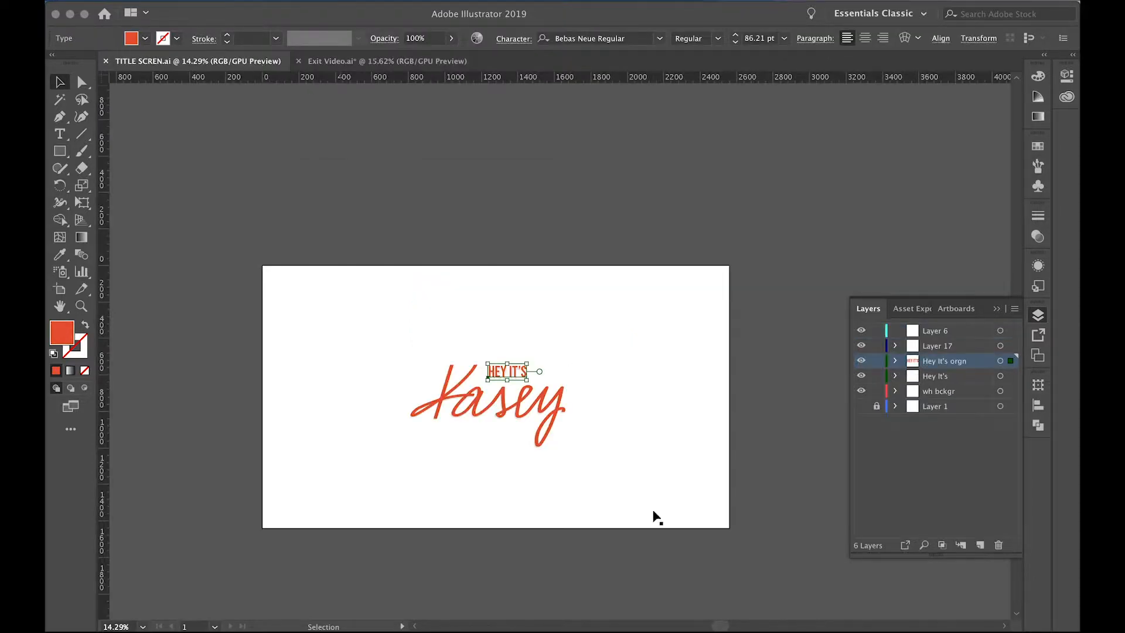
click(585, 434)
scroll(588, 437, up, 3)
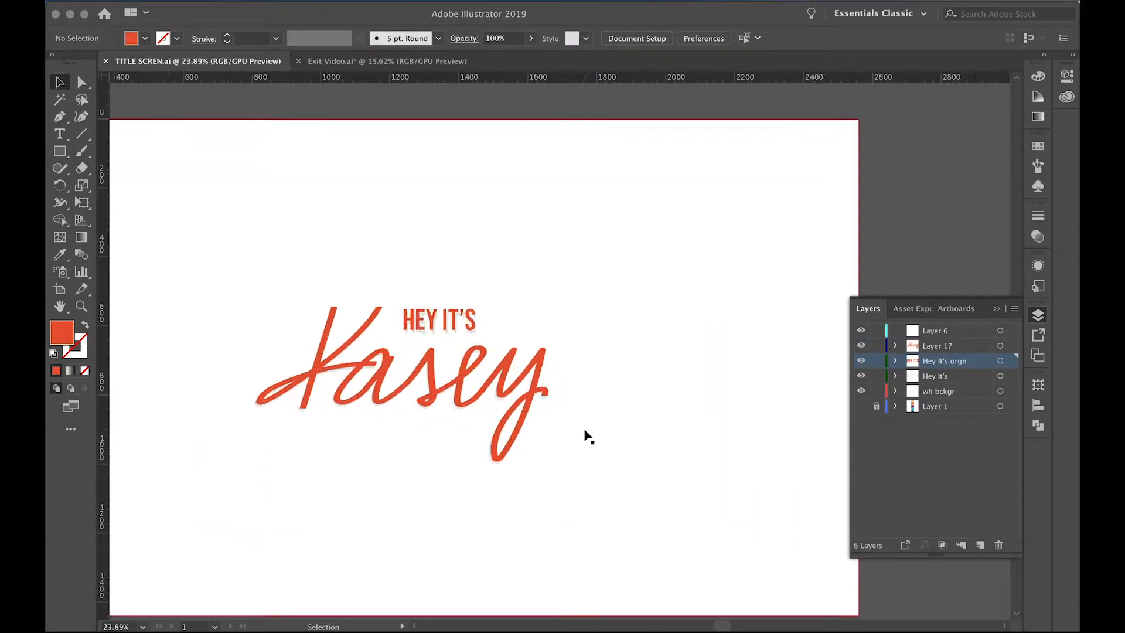
scroll(588, 436, up, 2)
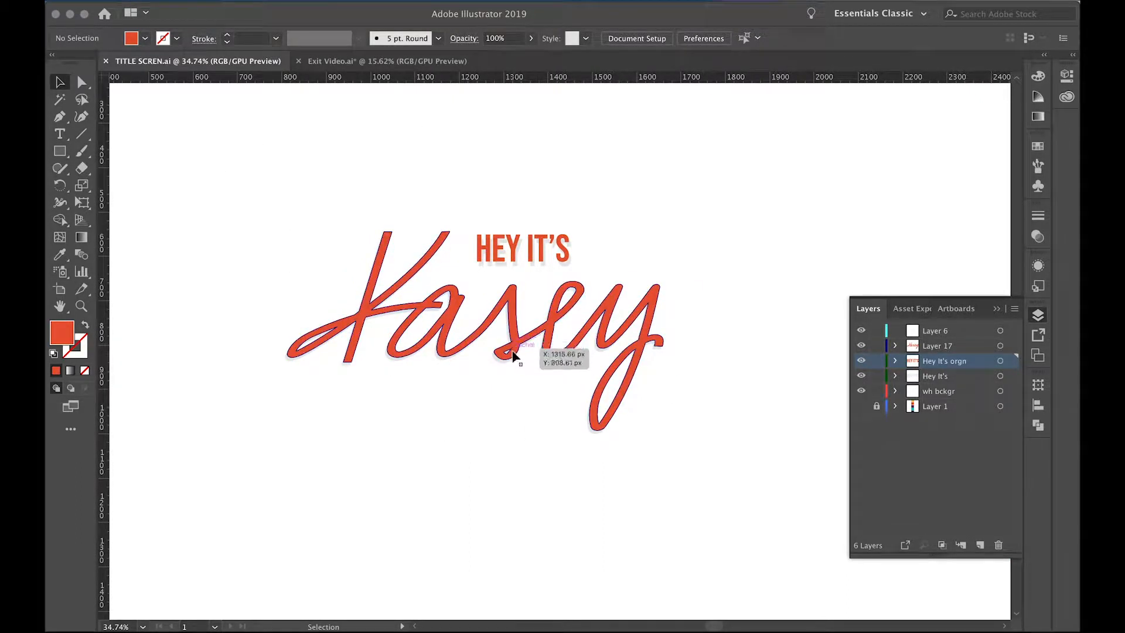
scroll(513, 354, up, 10)
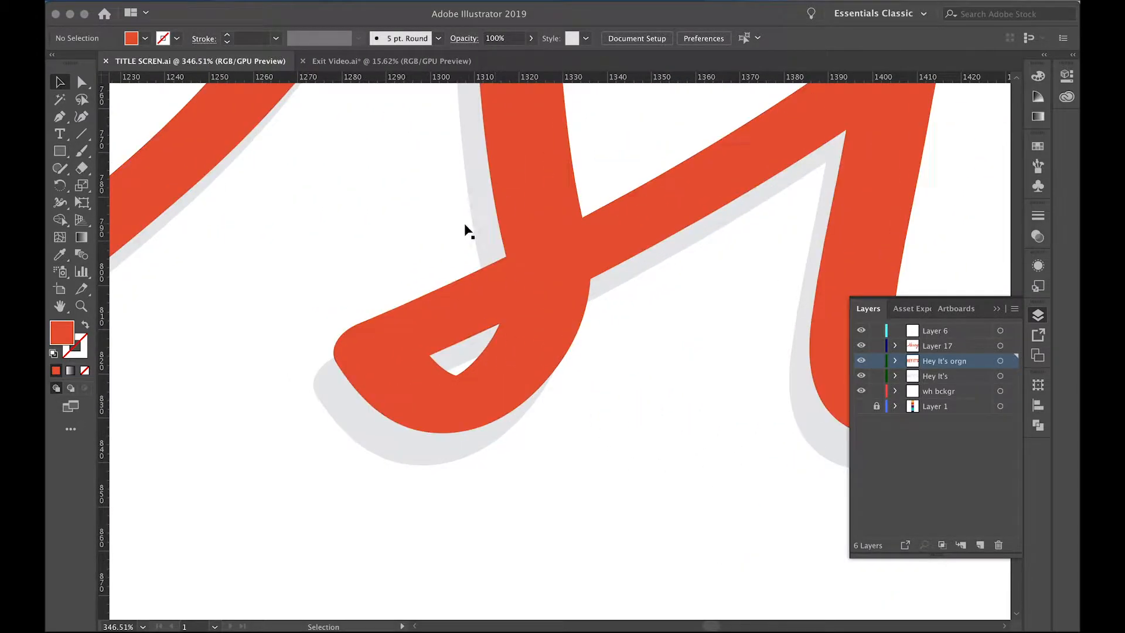
scroll(583, 211, down, 2)
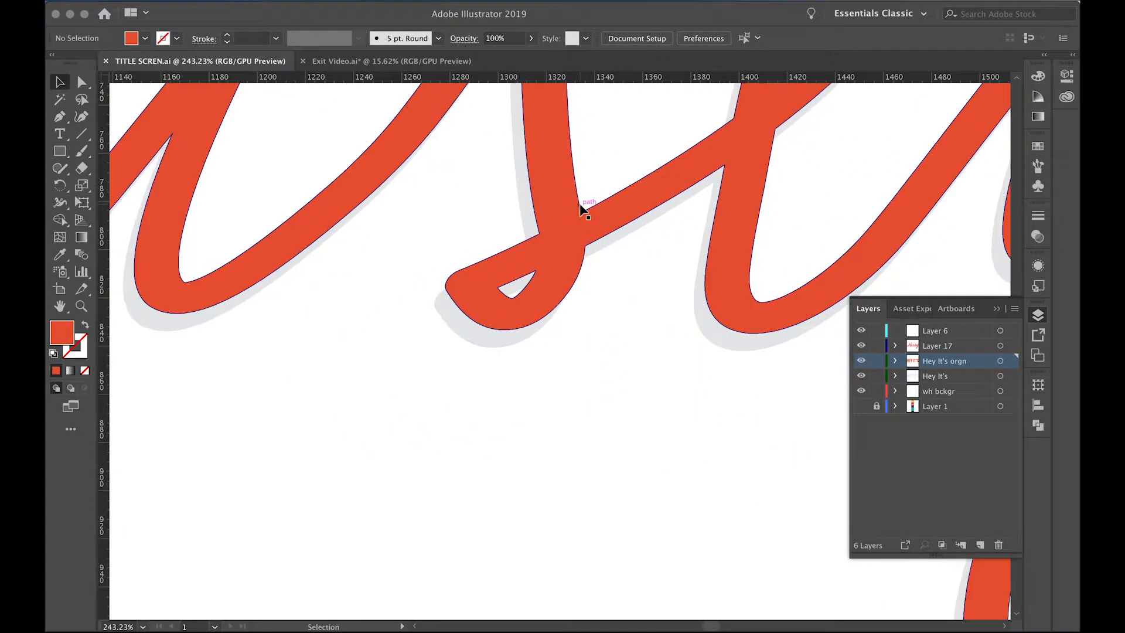
scroll(581, 209, down, 7)
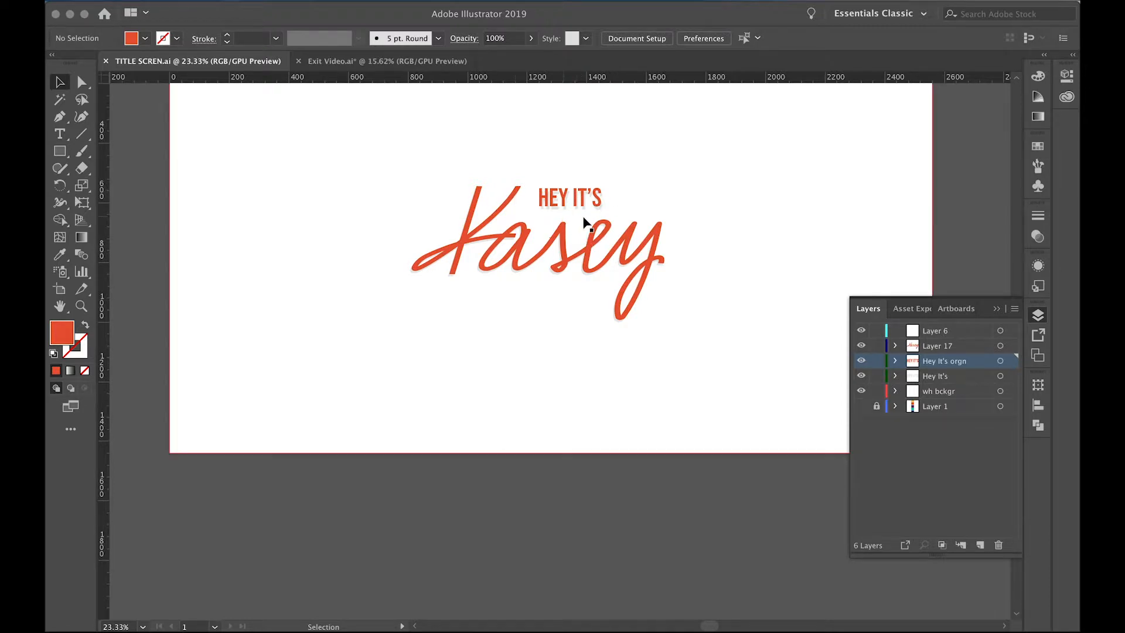
Compare Exit Video.ai with TITLE SCREN.ai and check the fill swatch of the shadow copy behind the HEY IT'S text.
click(355, 61)
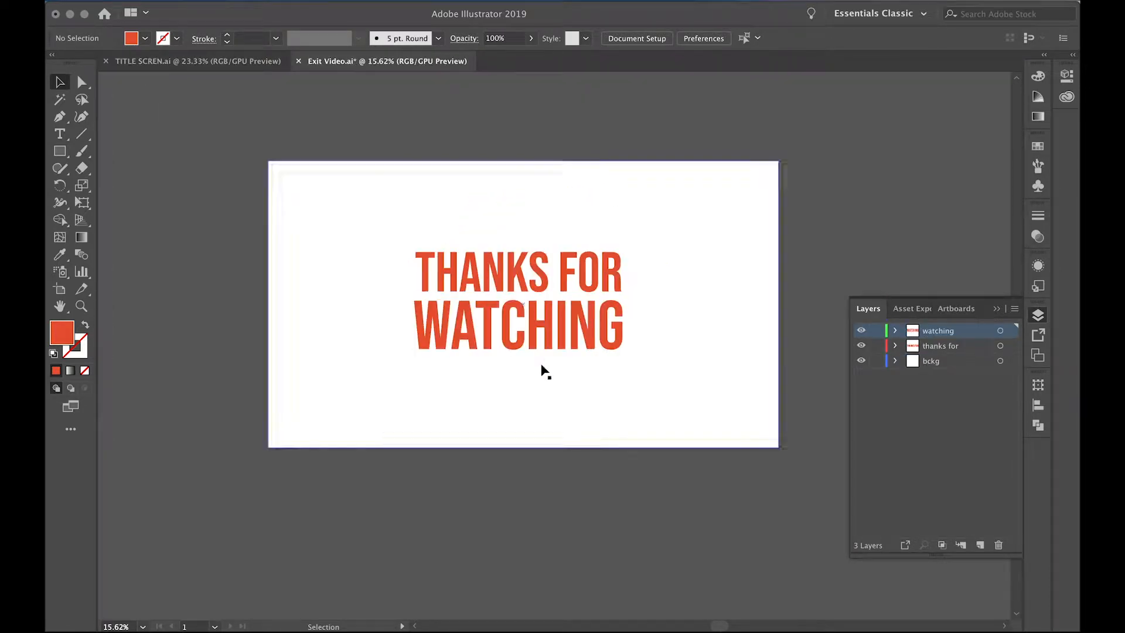
click(221, 62)
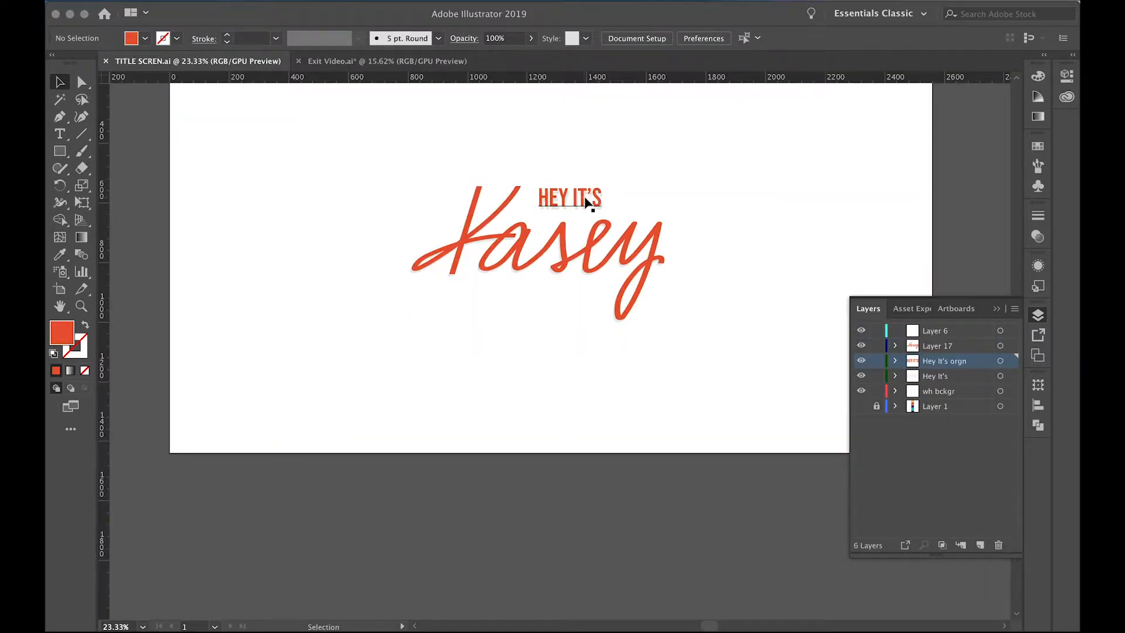
scroll(584, 201, up, 10)
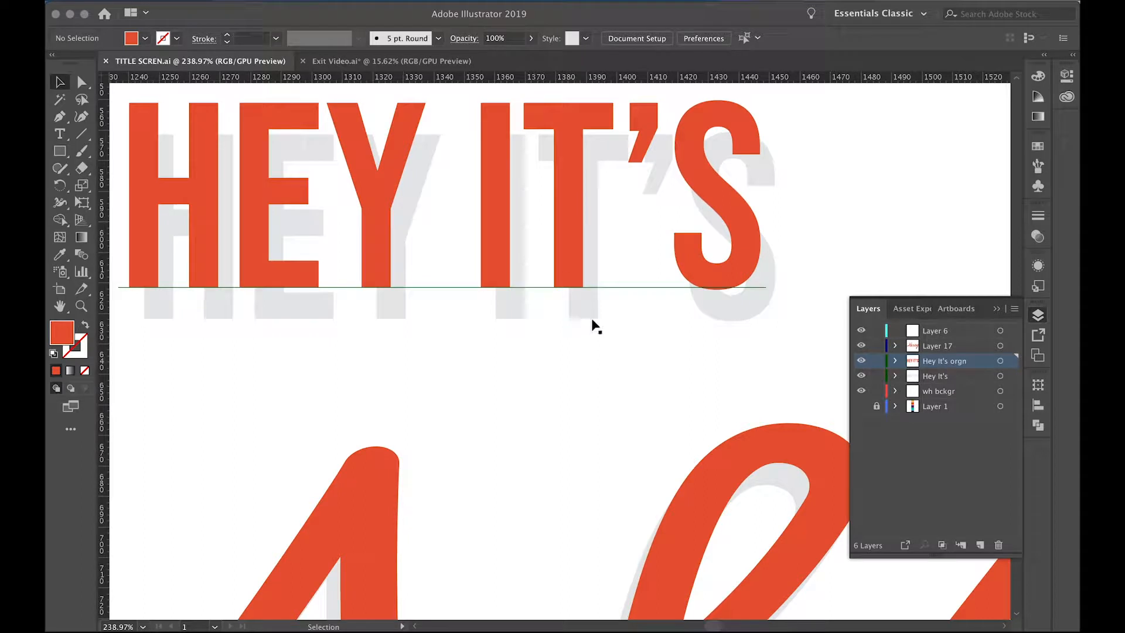
click(570, 369)
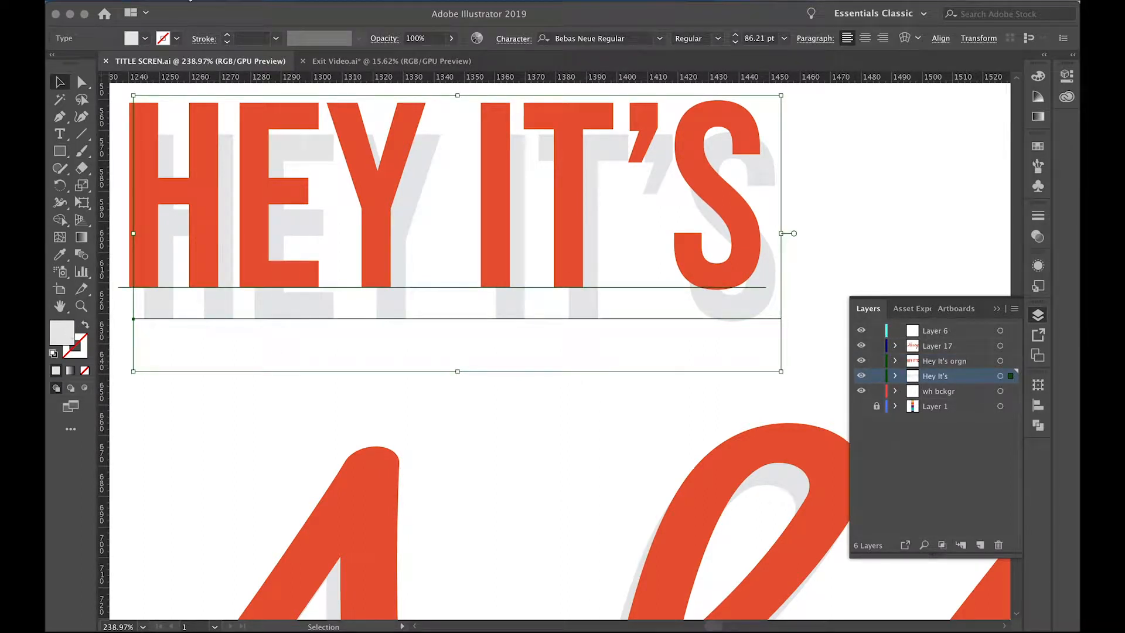
click(145, 38)
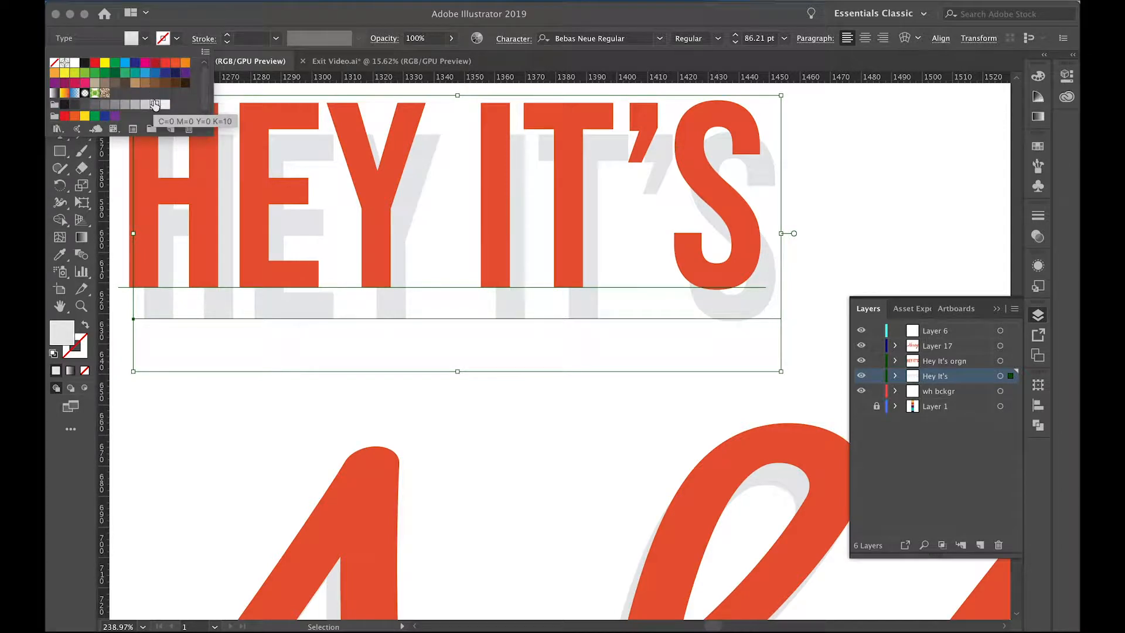
click(145, 39)
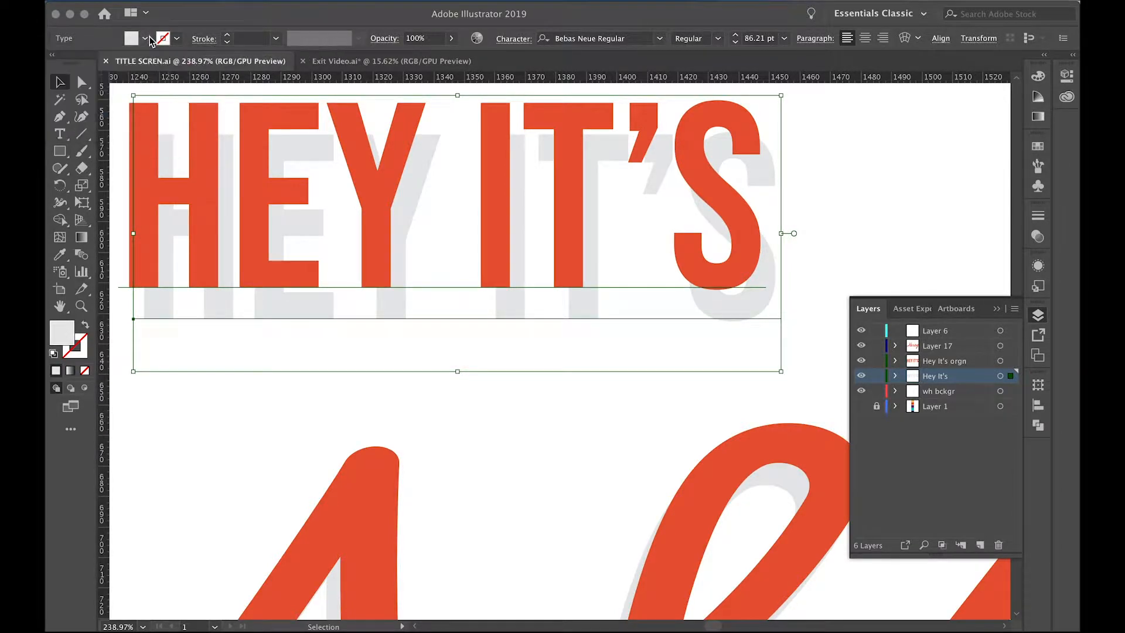
Return to Exit Video.ai, inspect the THANKS FOR text object and clear the selection.
click(386, 63)
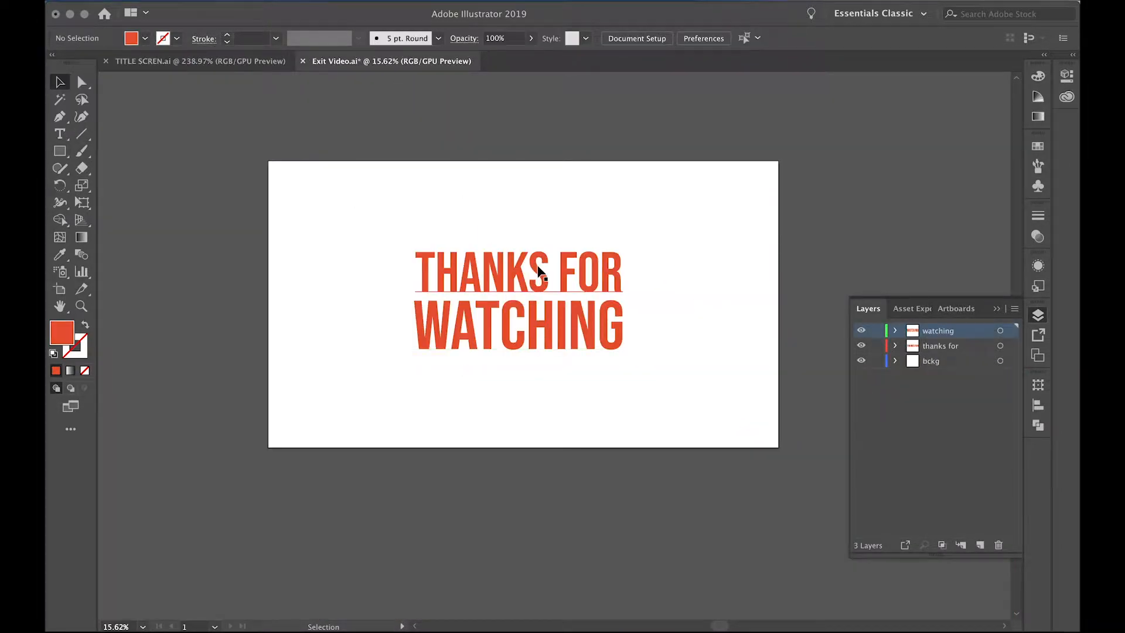
click(538, 271)
click(724, 464)
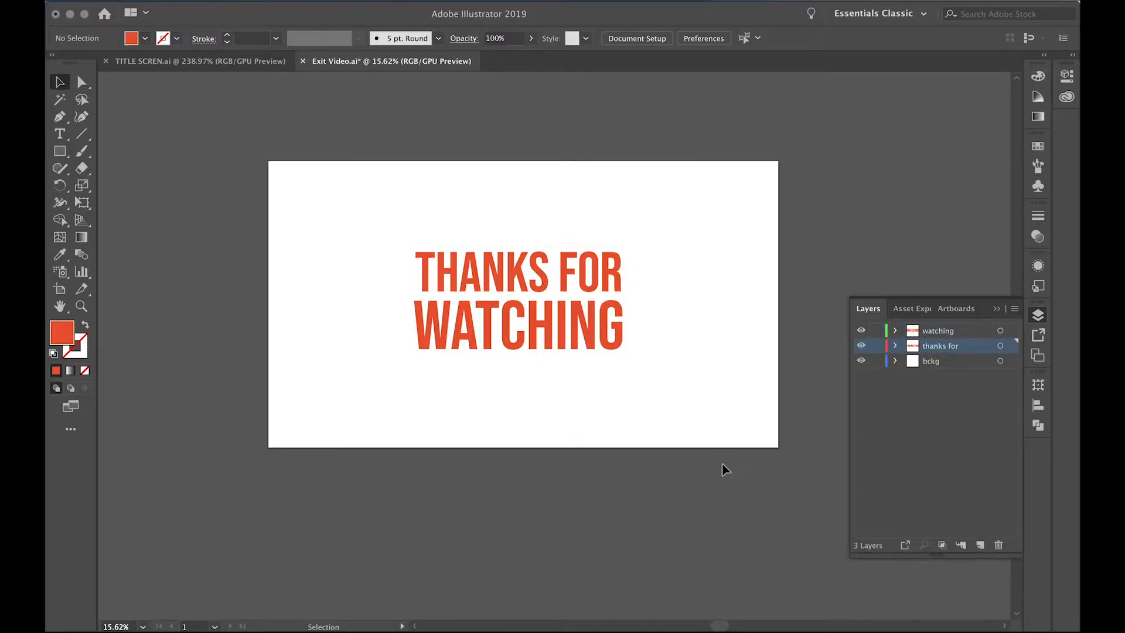
click(571, 280)
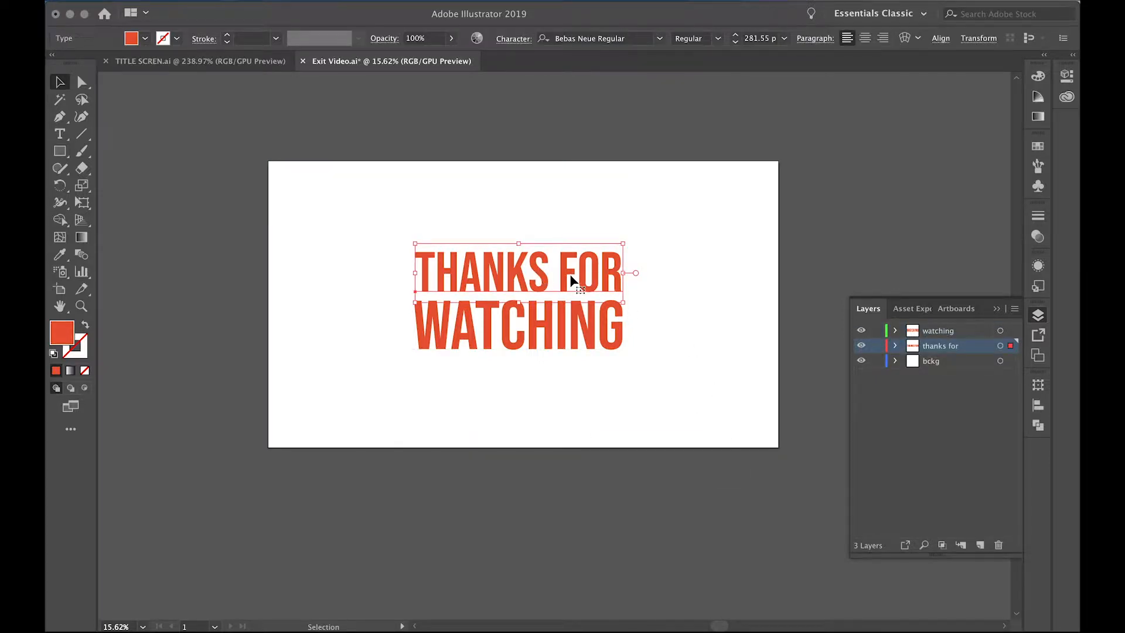
key(alt+shift)
key(super)
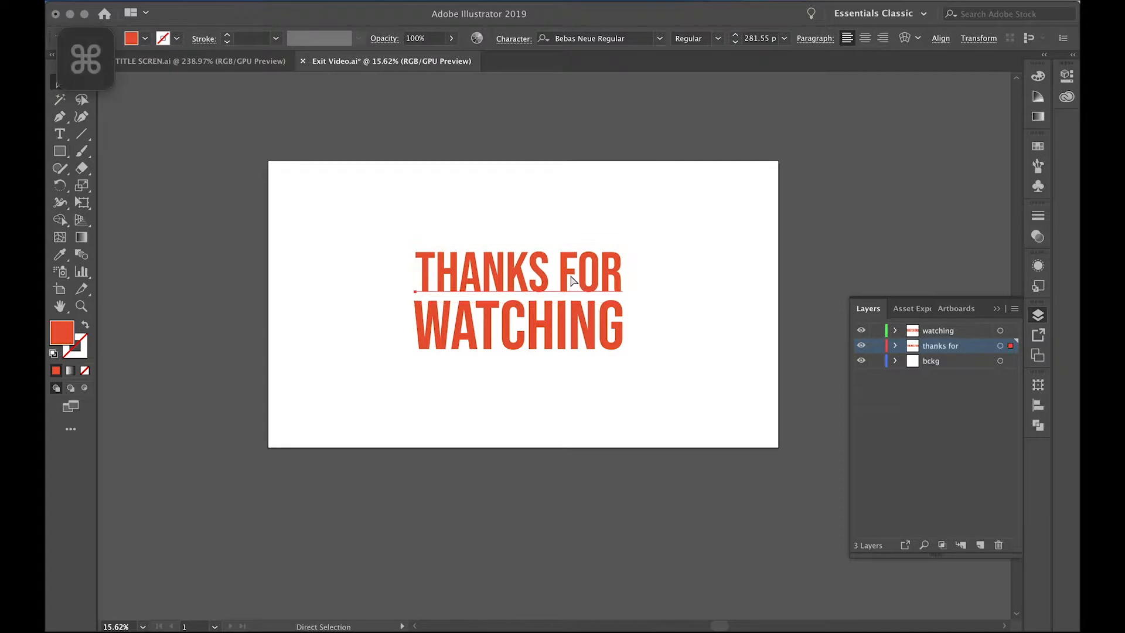
click(865, 225)
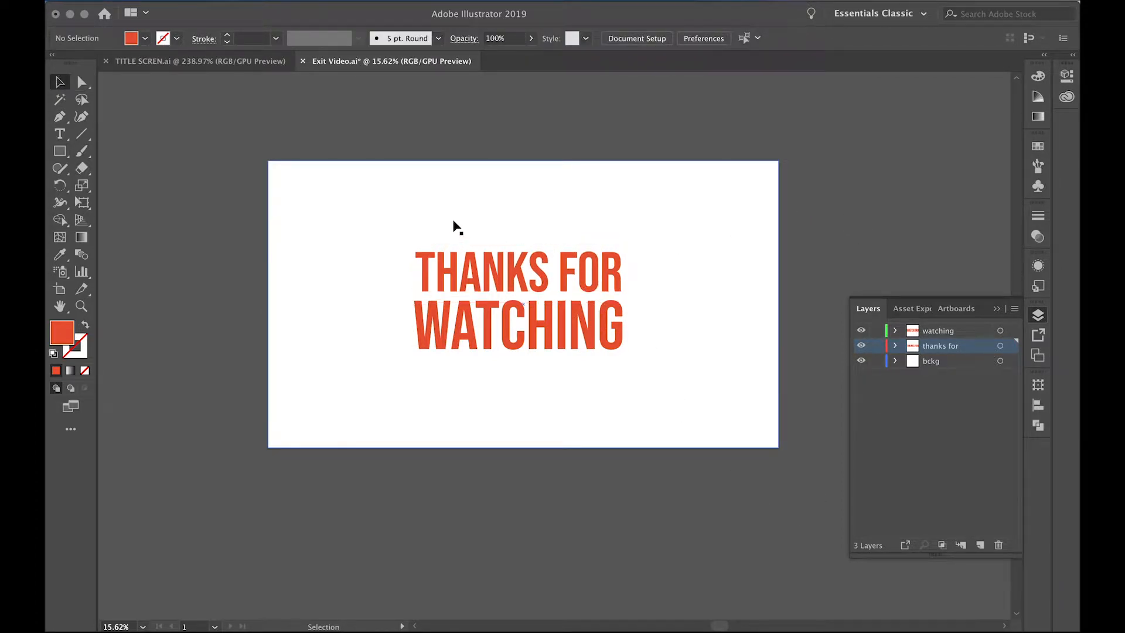
key(shift)
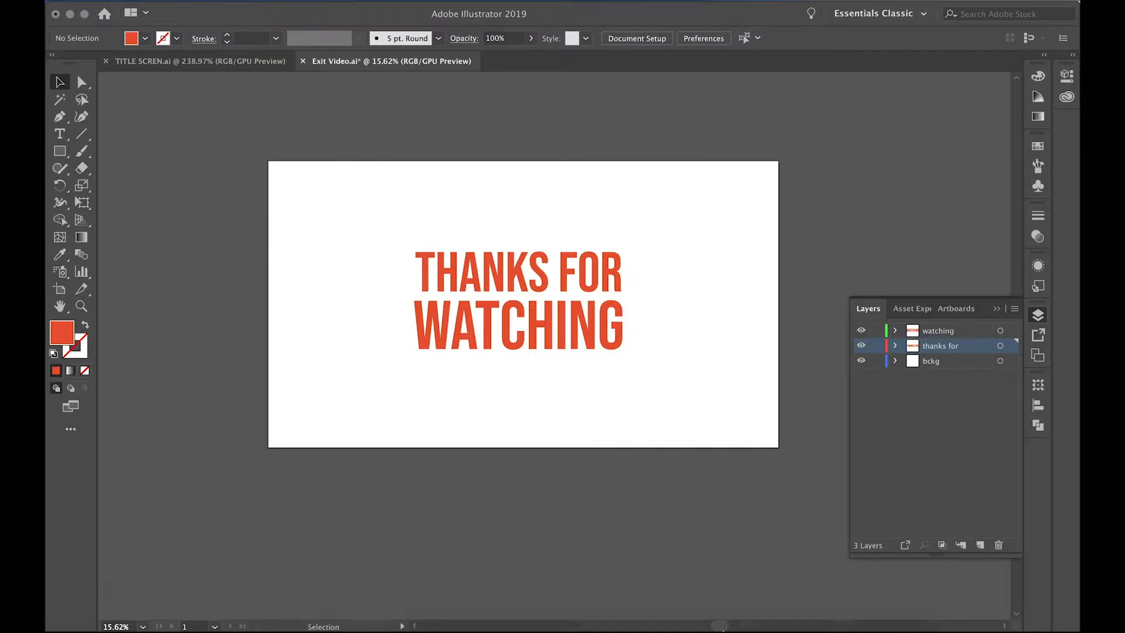
Launch Adobe After Effects CC 2019 from the installed applications.
mouse_move(723, 621)
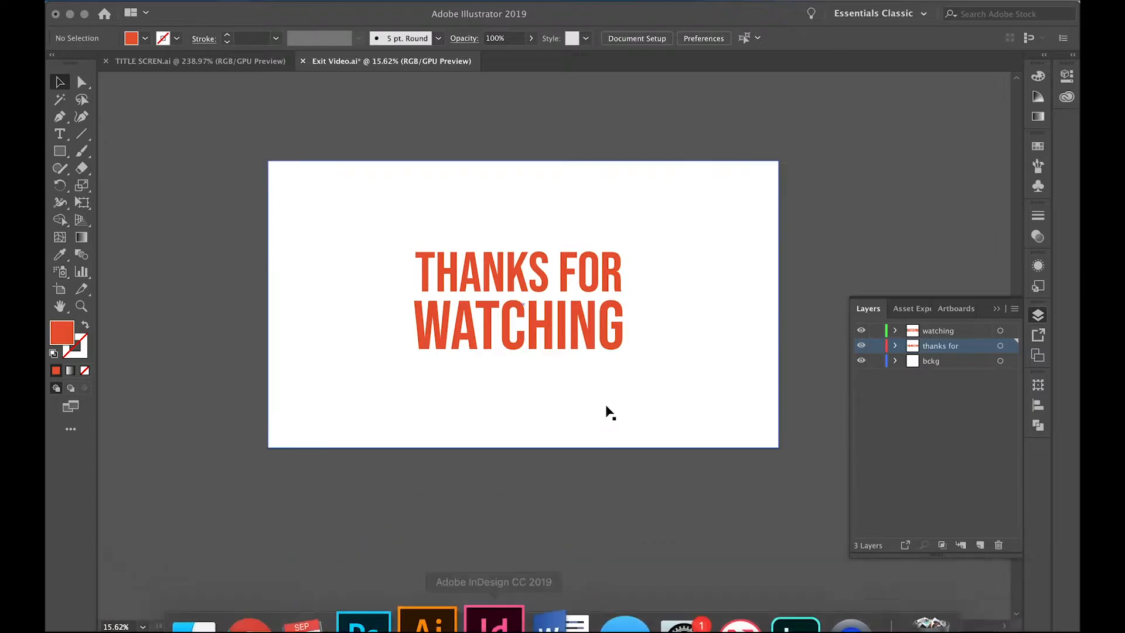
key(F4)
click(687, 589)
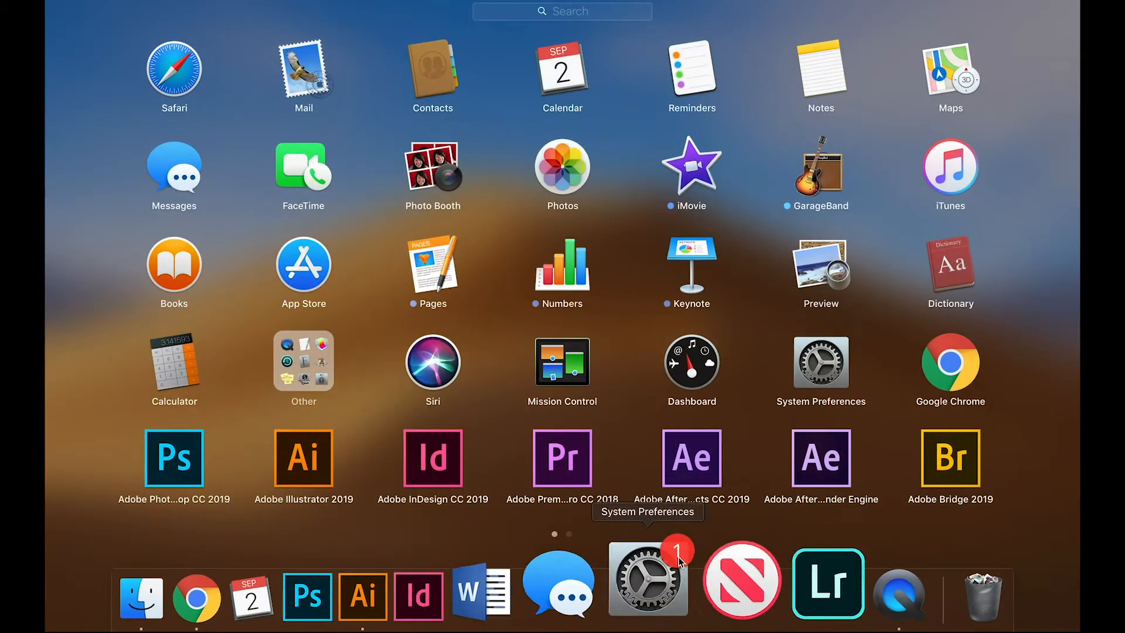
click(703, 467)
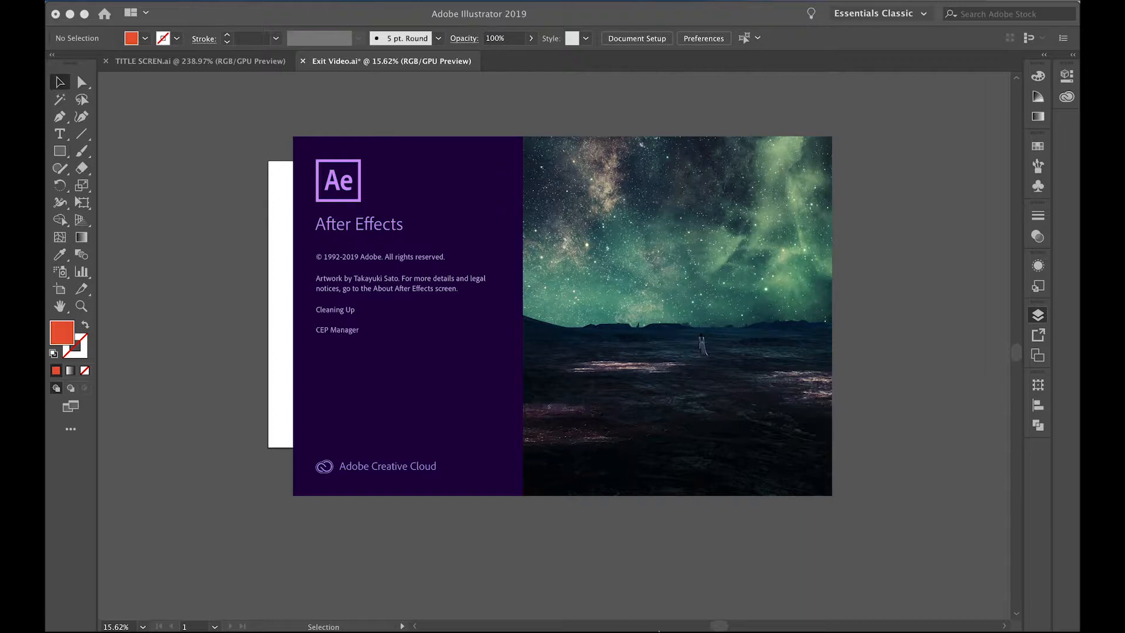
Dismiss the disk cache warning and close the Home screen to reach the empty project.
mouse_move(860, 631)
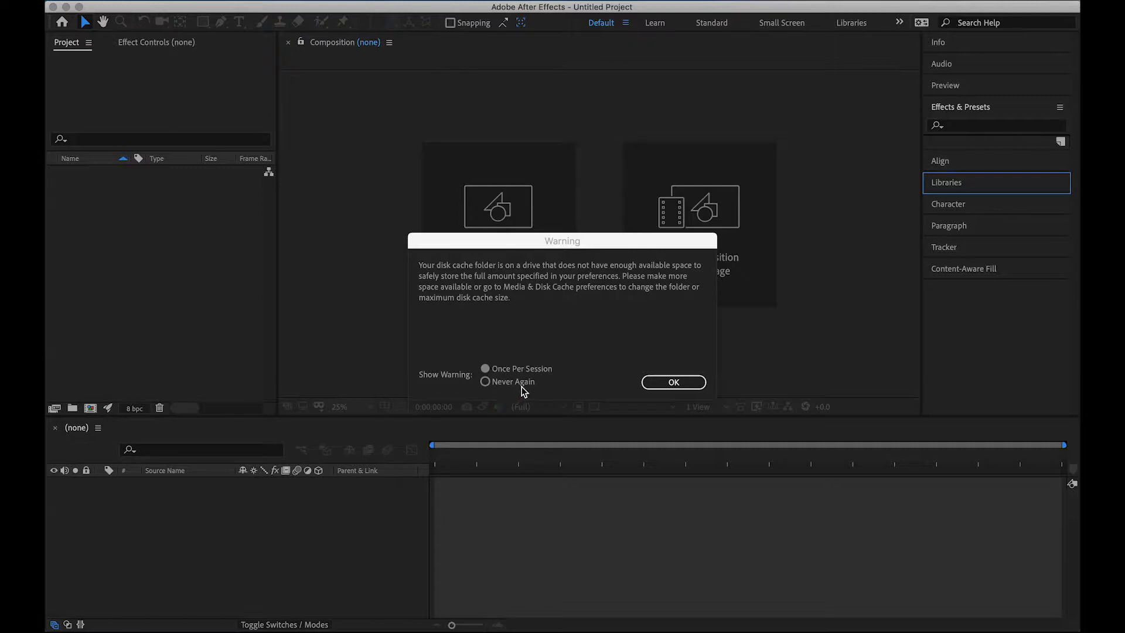
click(693, 381)
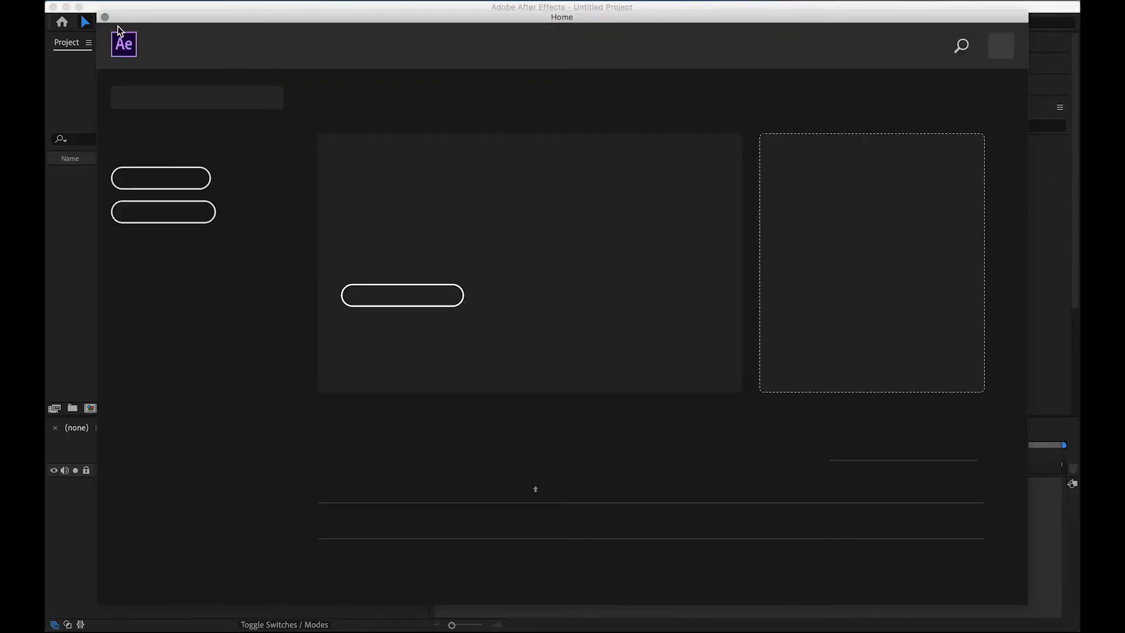
key(shift)
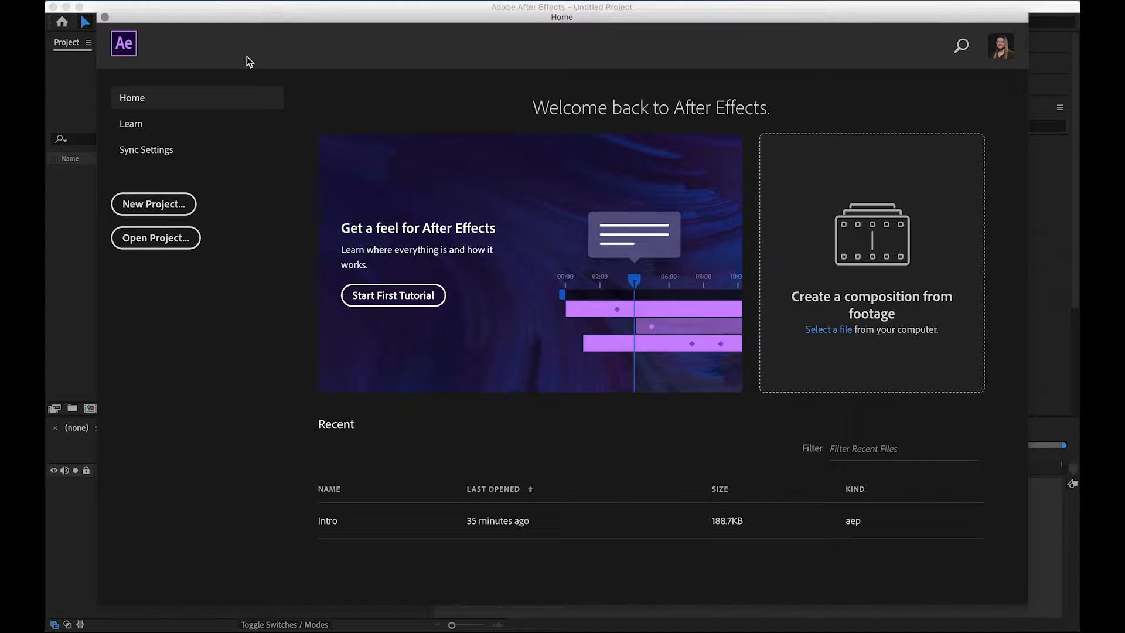
click(104, 17)
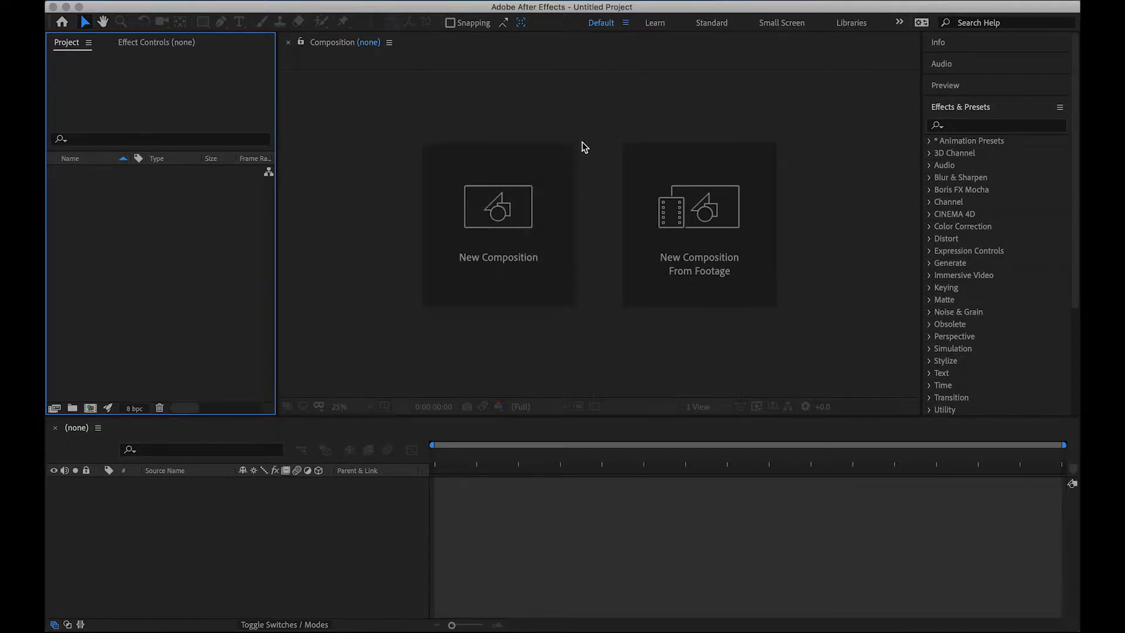
click(502, 230)
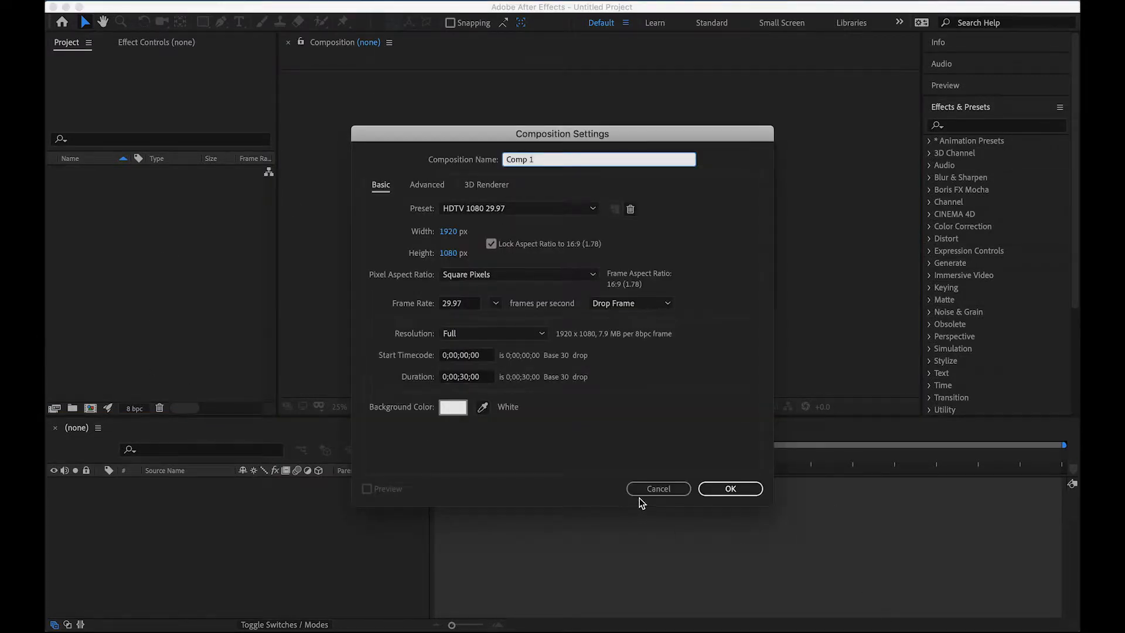
click(650, 488)
click(162, 254)
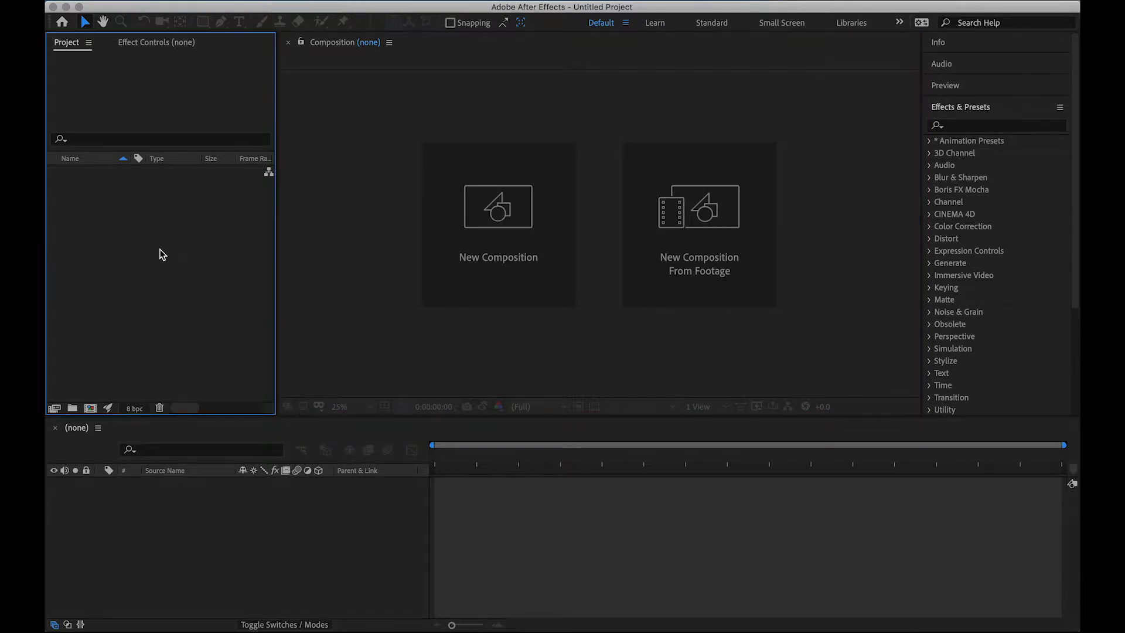
Preview Exit Video.ai in the Youtube folder and import it as a Composition.
double_click(163, 254)
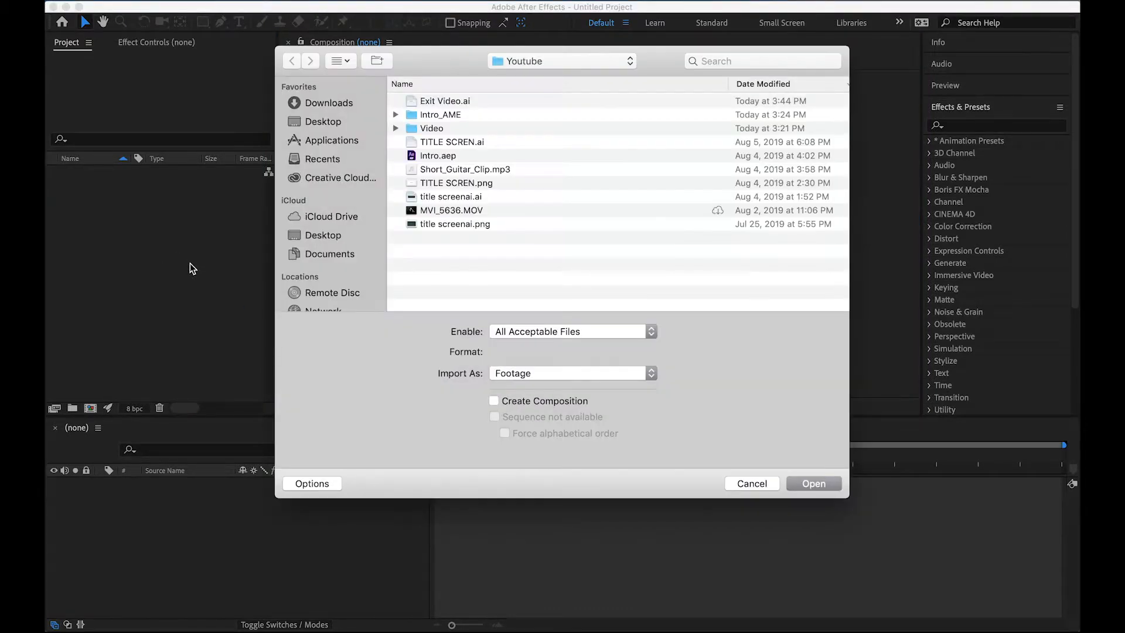
click(471, 100)
key(space)
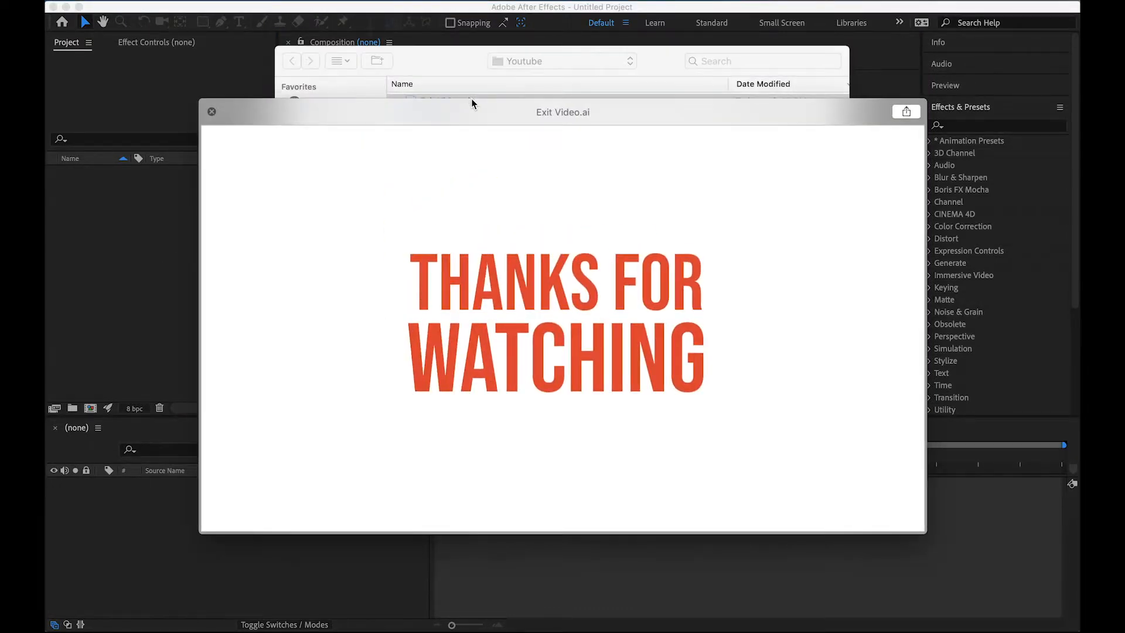
key(space)
key(space)
key(space)
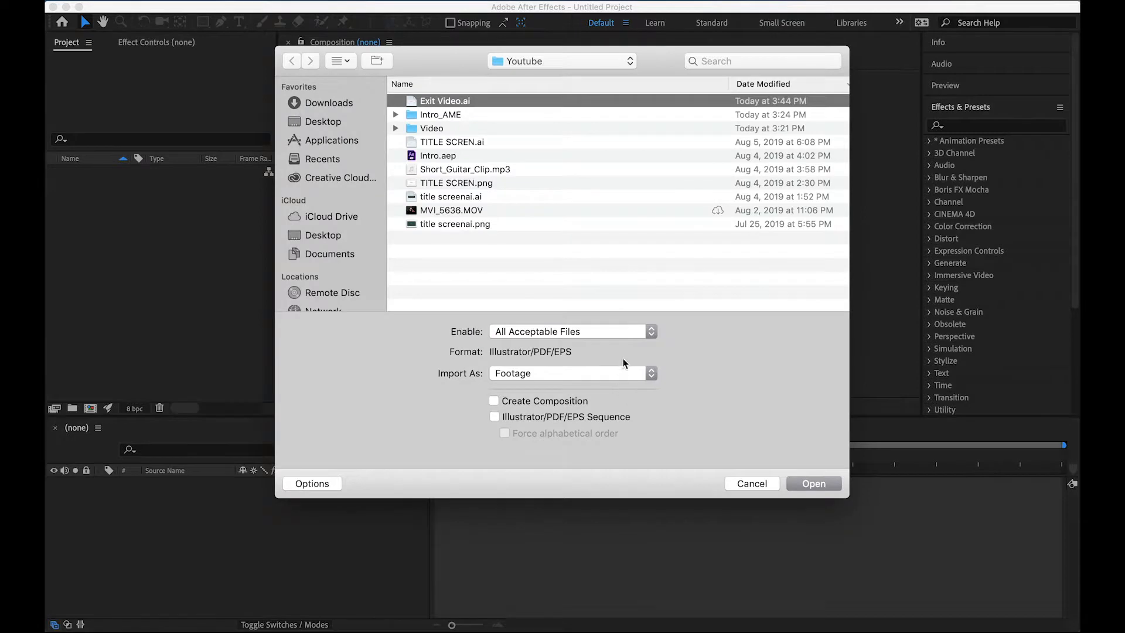
click(642, 373)
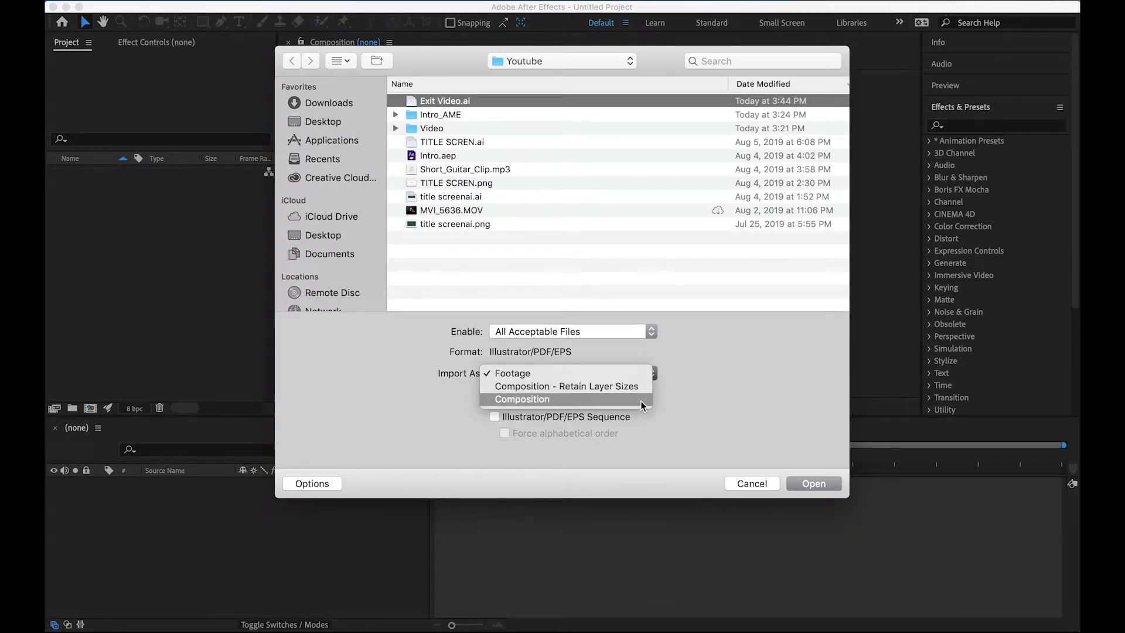
click(640, 402)
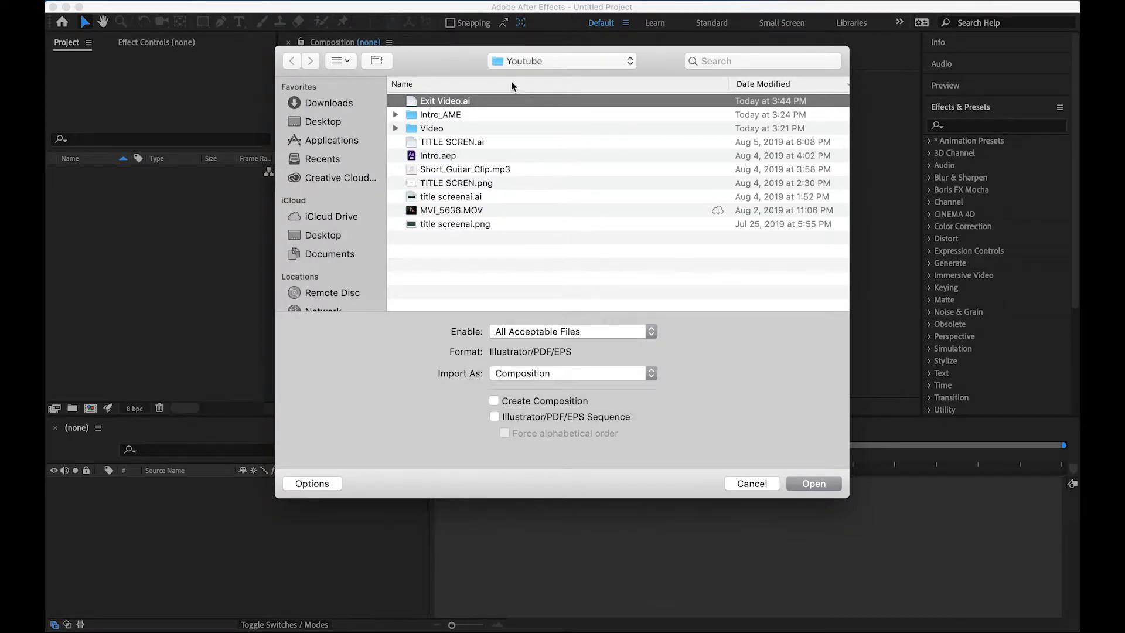
click(811, 483)
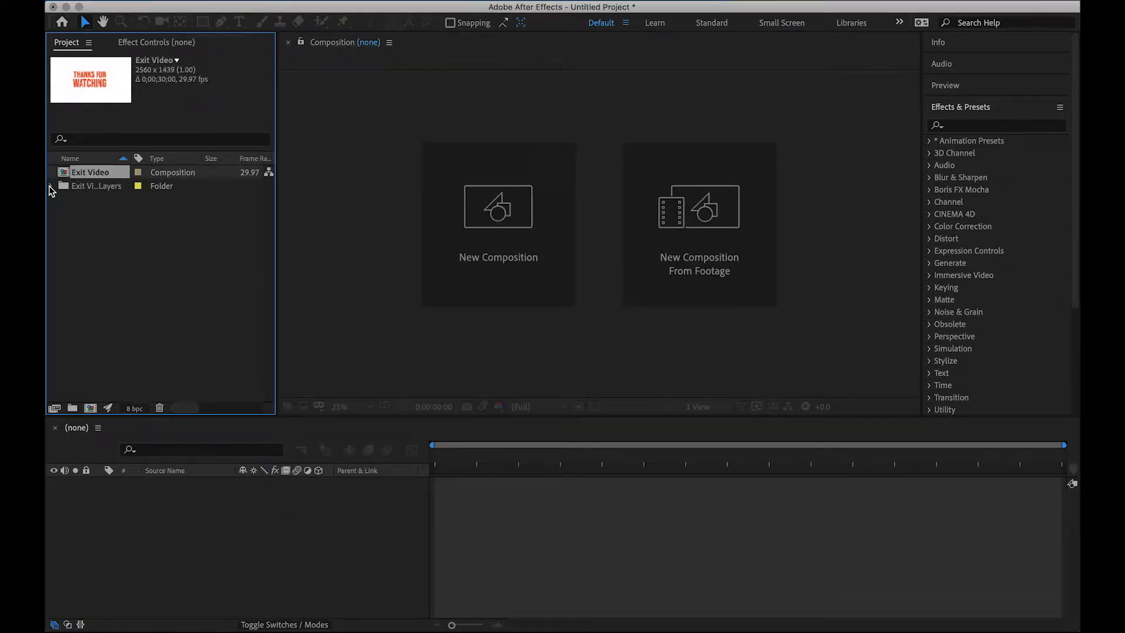
Create a composition from the bckg artwork in the Exit Video Layers folder and lock its layer.
click(50, 187)
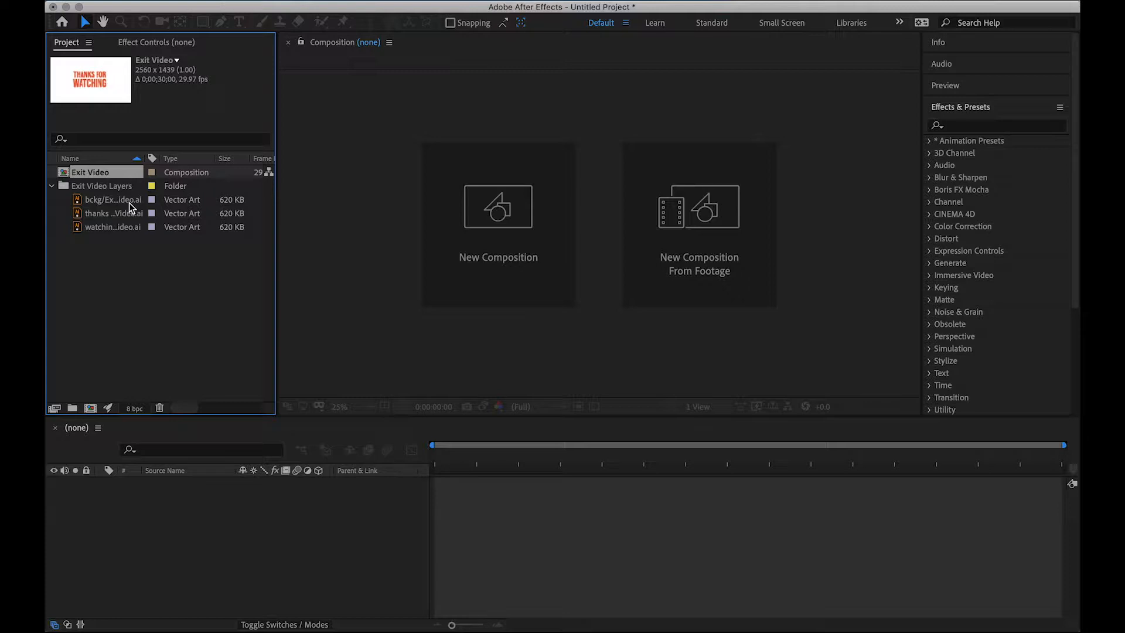
drag(129, 203, 196, 494)
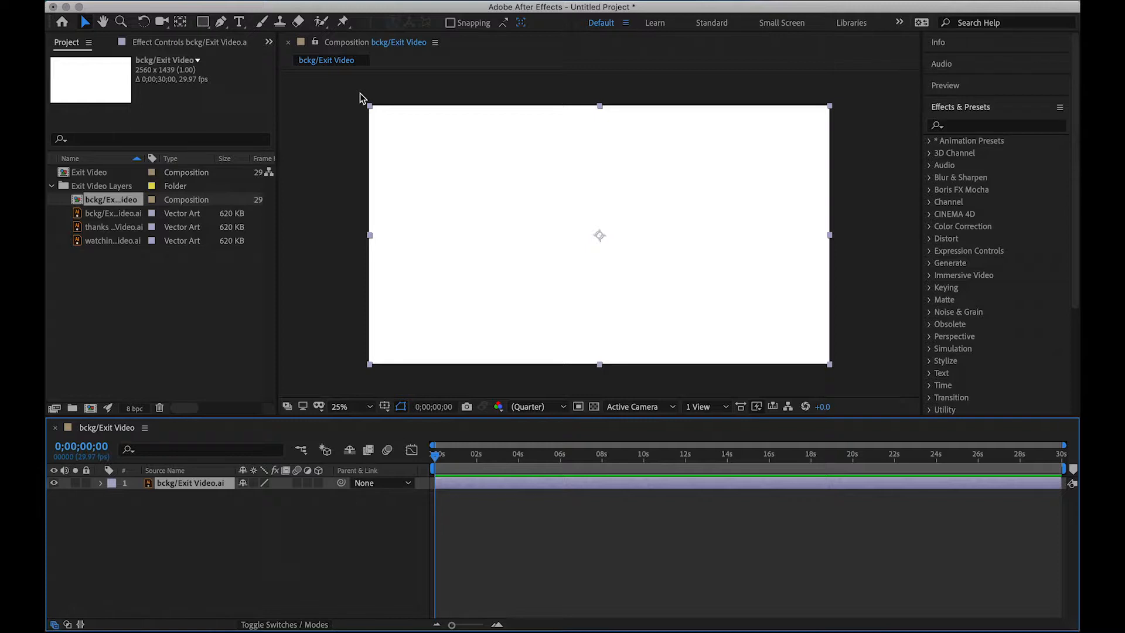
click(86, 483)
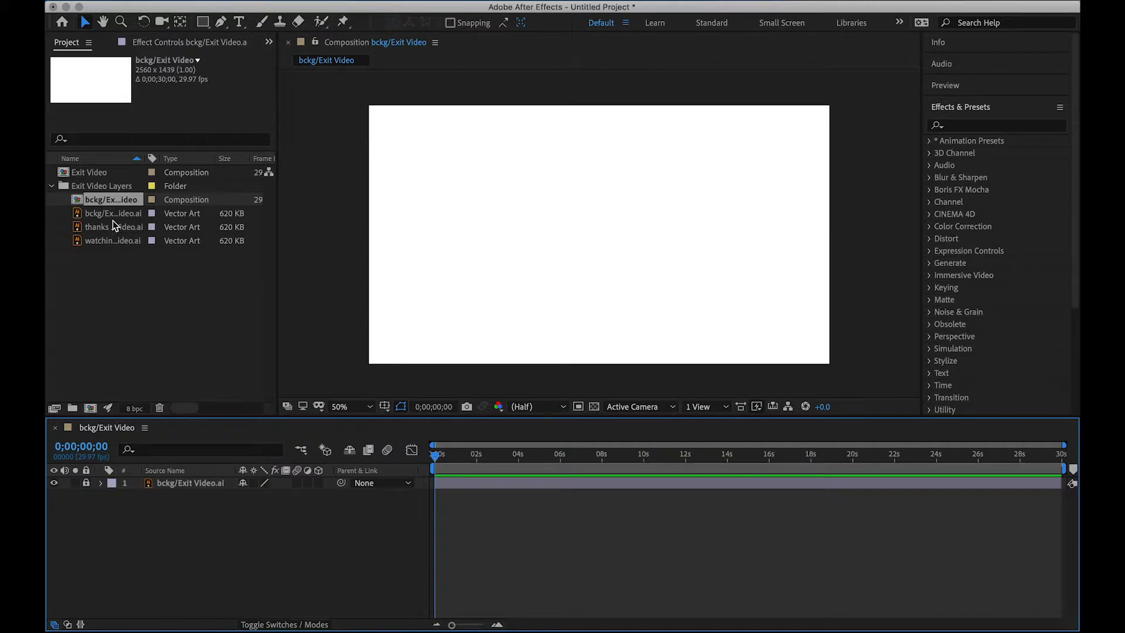
Stop the preview, return the playhead to the start and shorten the work area to about 10 seconds.
click(120, 242)
key(Up)
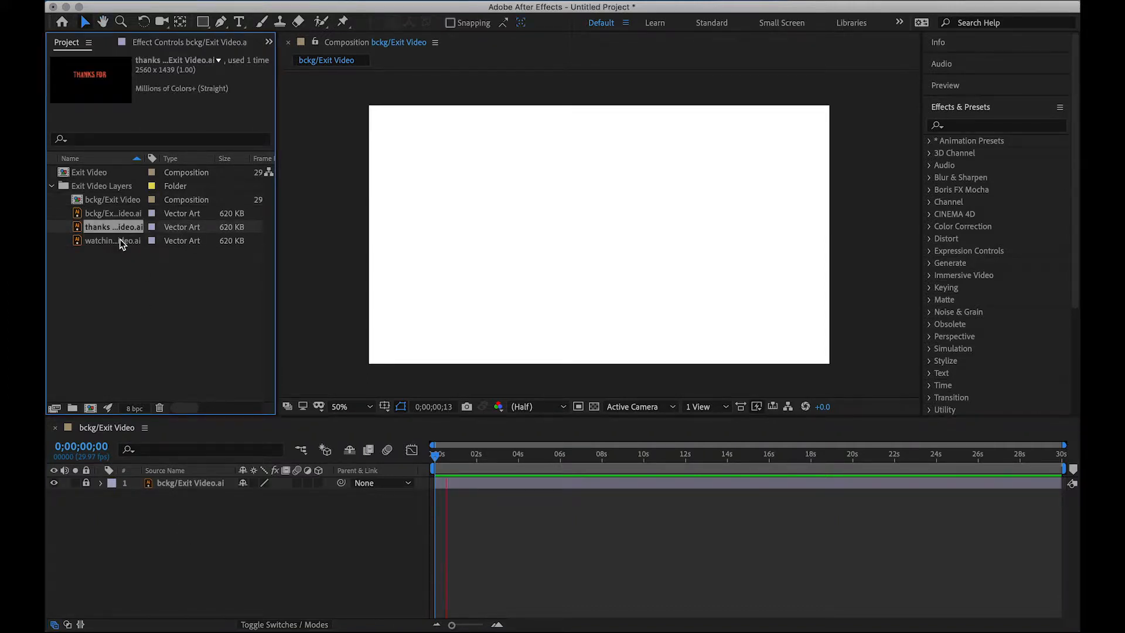
key(space)
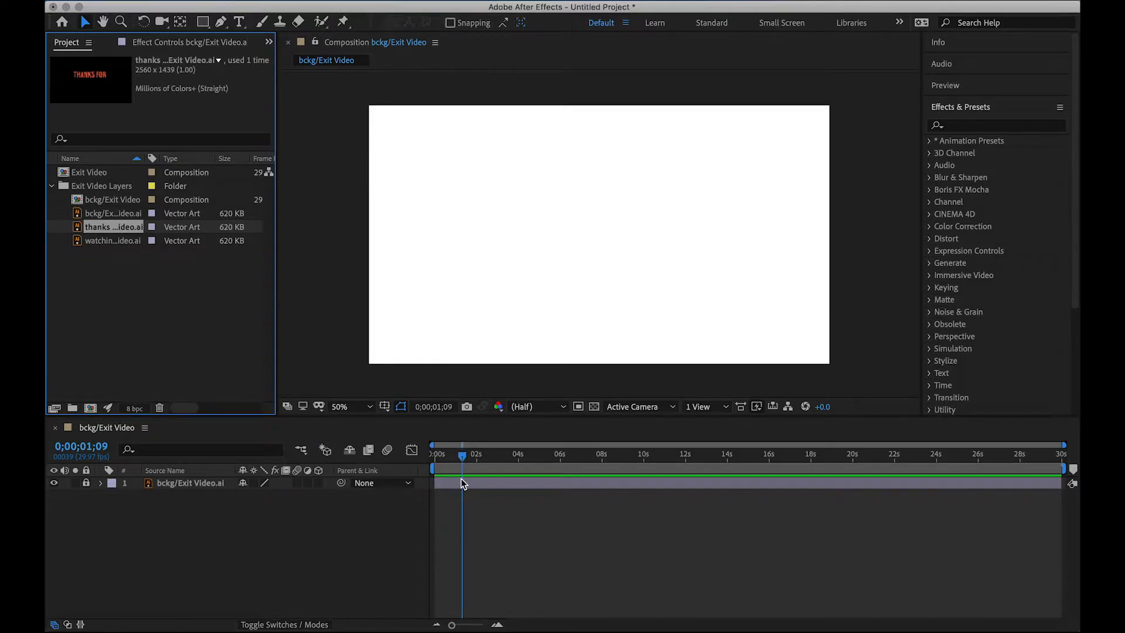
drag(461, 456, 423, 454)
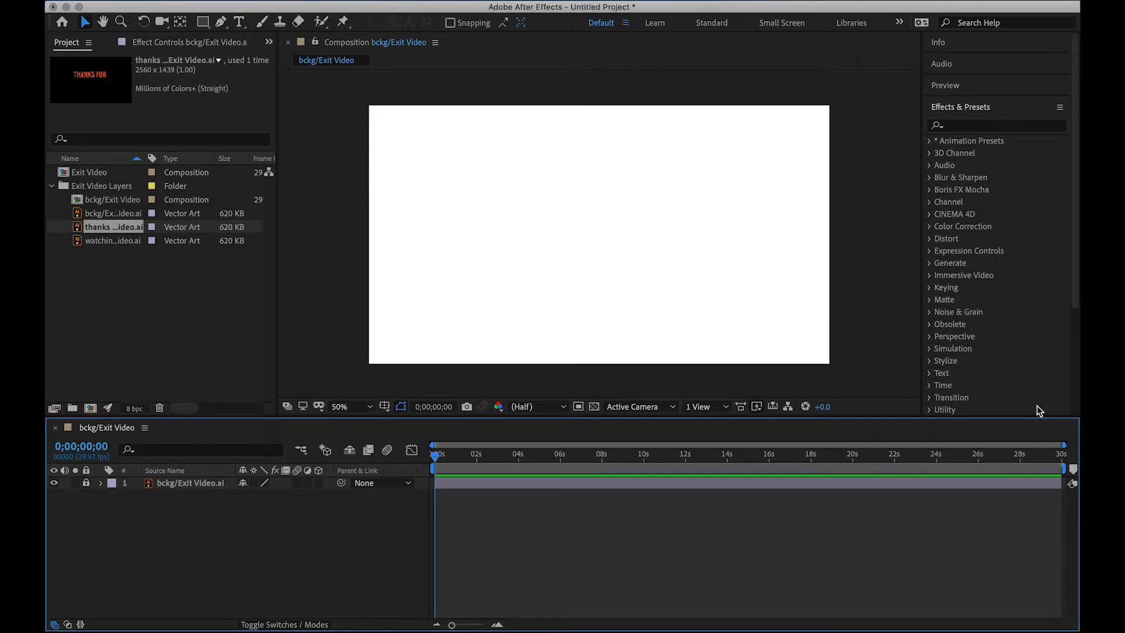
mouse_move(1067, 469)
mouse_down()
mouse_move(914, 492)
mouse_move(649, 493)
mouse_up()
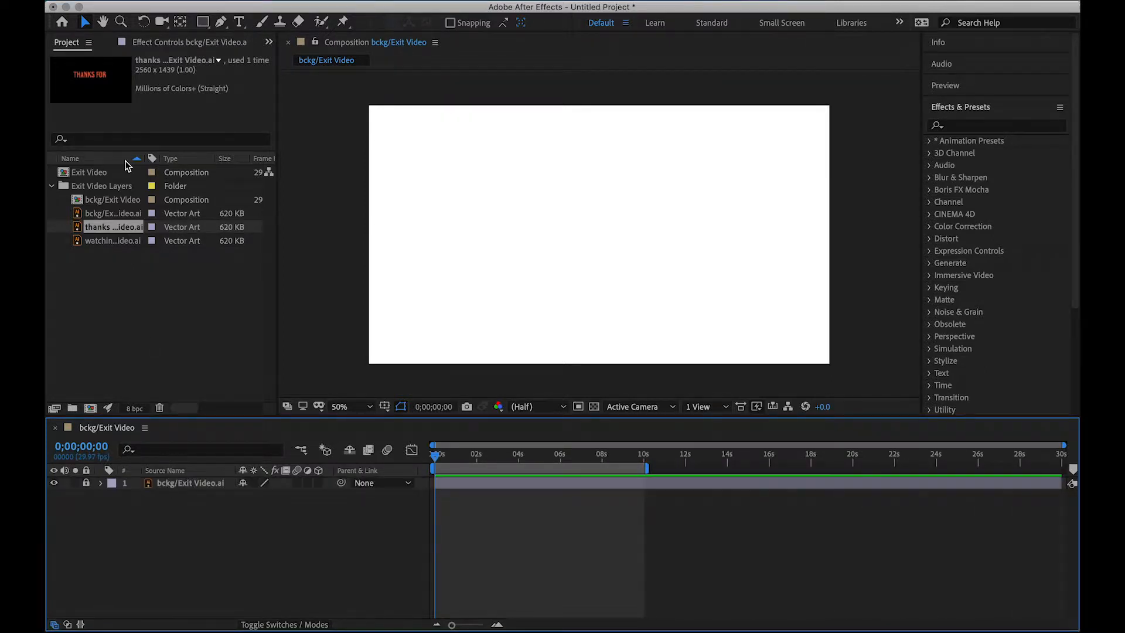
Add the thanks for and watching artwork above the background layer and fine-tune the work area's end to the 10-second mark.
shift+click(110, 242)
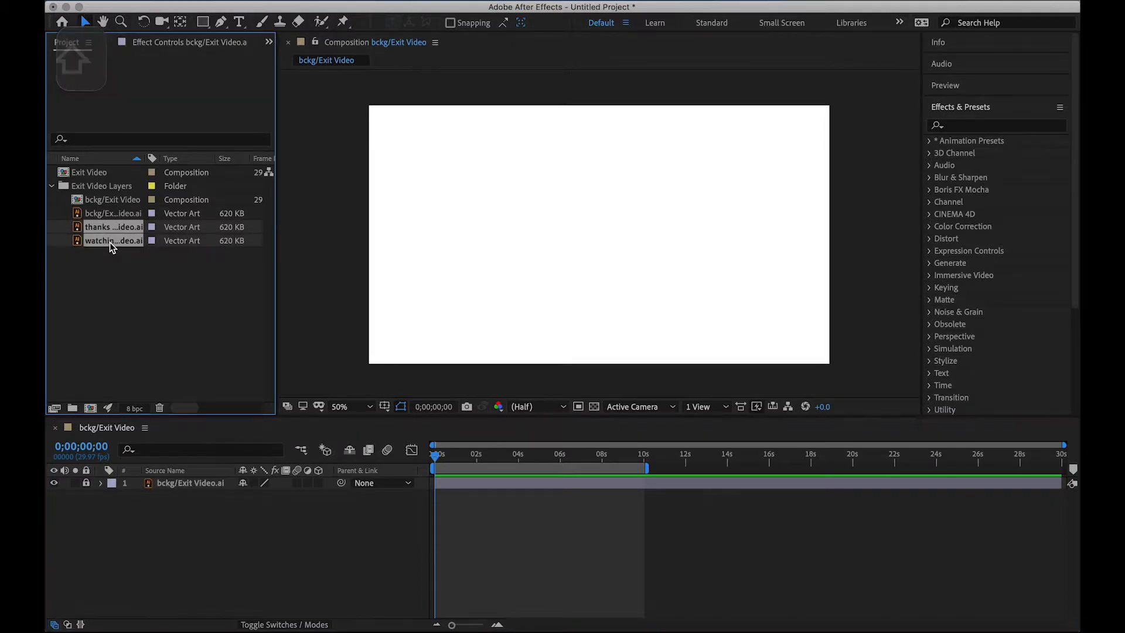
drag(114, 240, 206, 483)
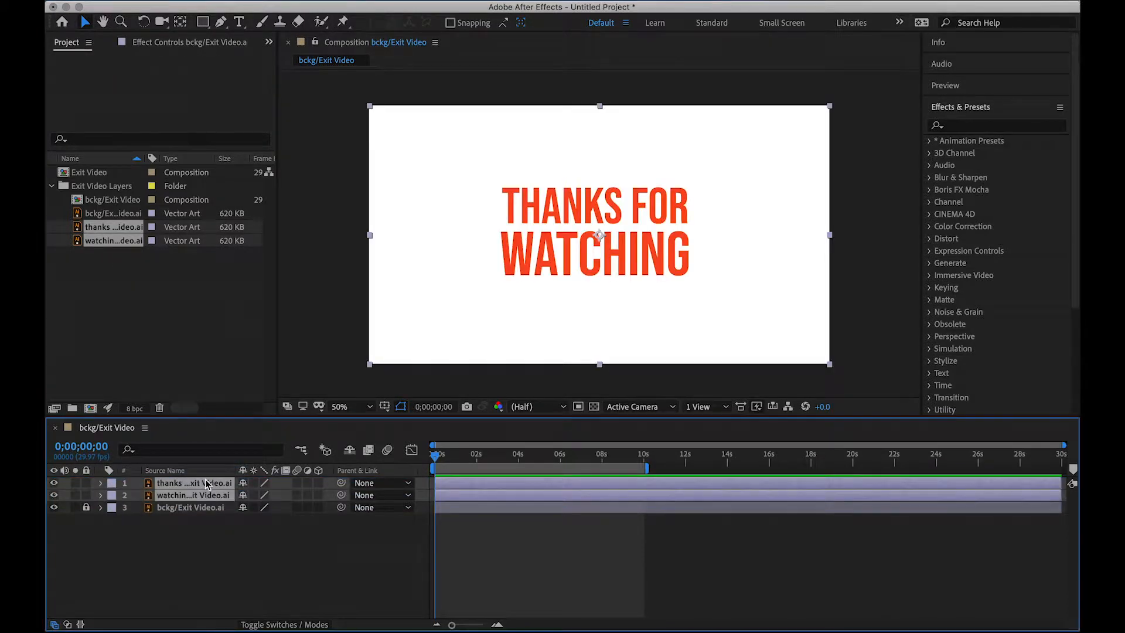
click(879, 354)
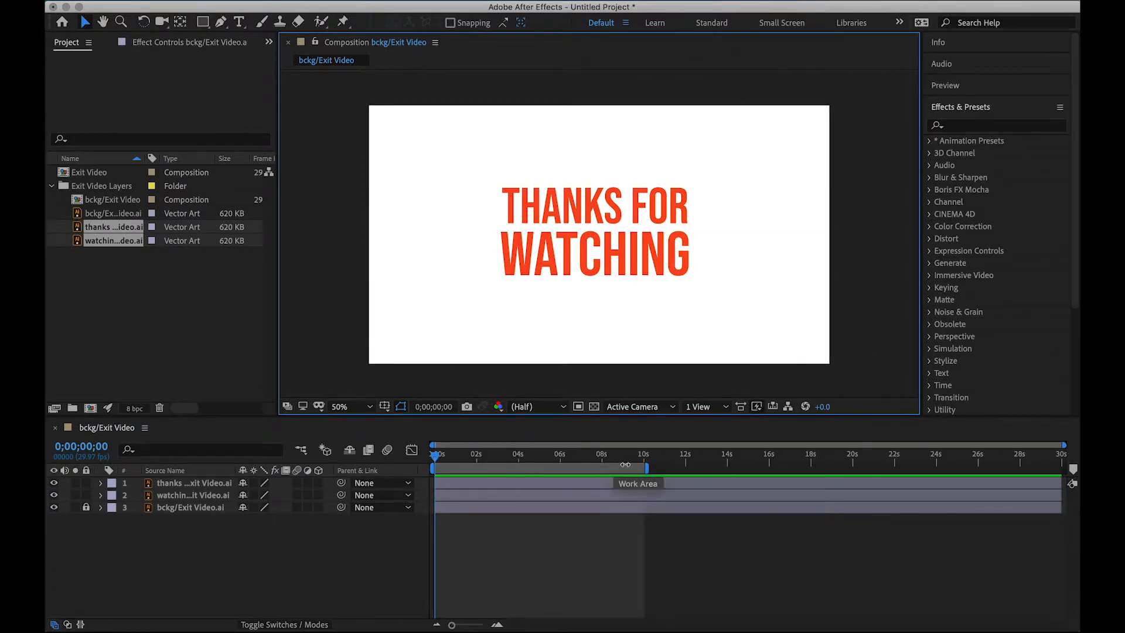
mouse_move(648, 470)
mouse_down()
mouse_move(586, 469)
mouse_move(660, 468)
mouse_move(647, 466)
mouse_up()
click(184, 486)
right_click(188, 486)
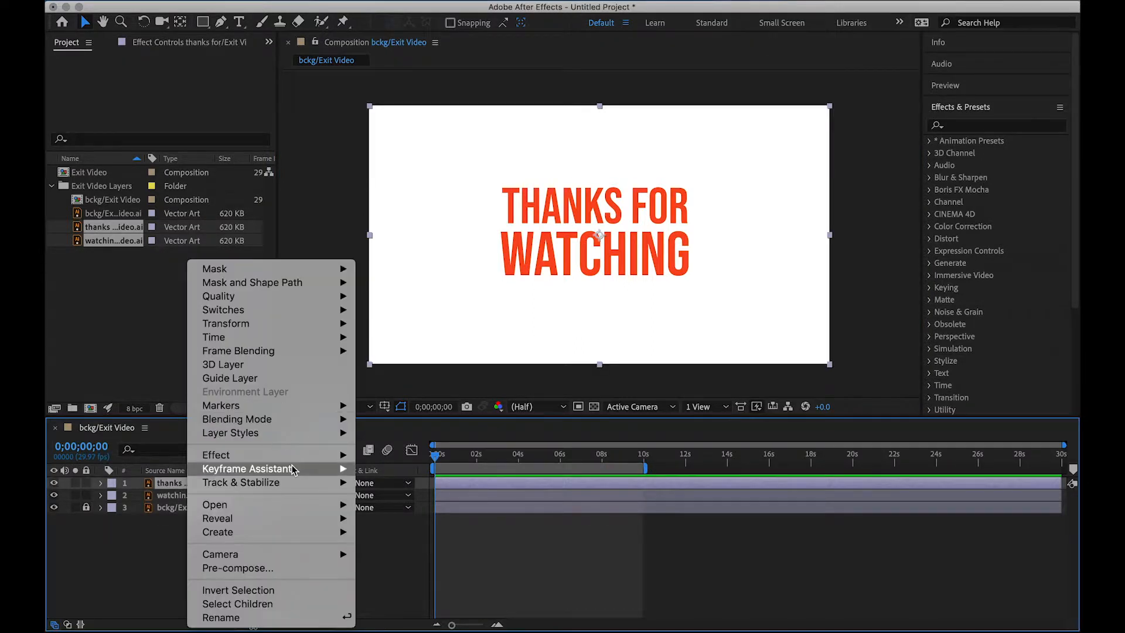
mouse_move(313, 339)
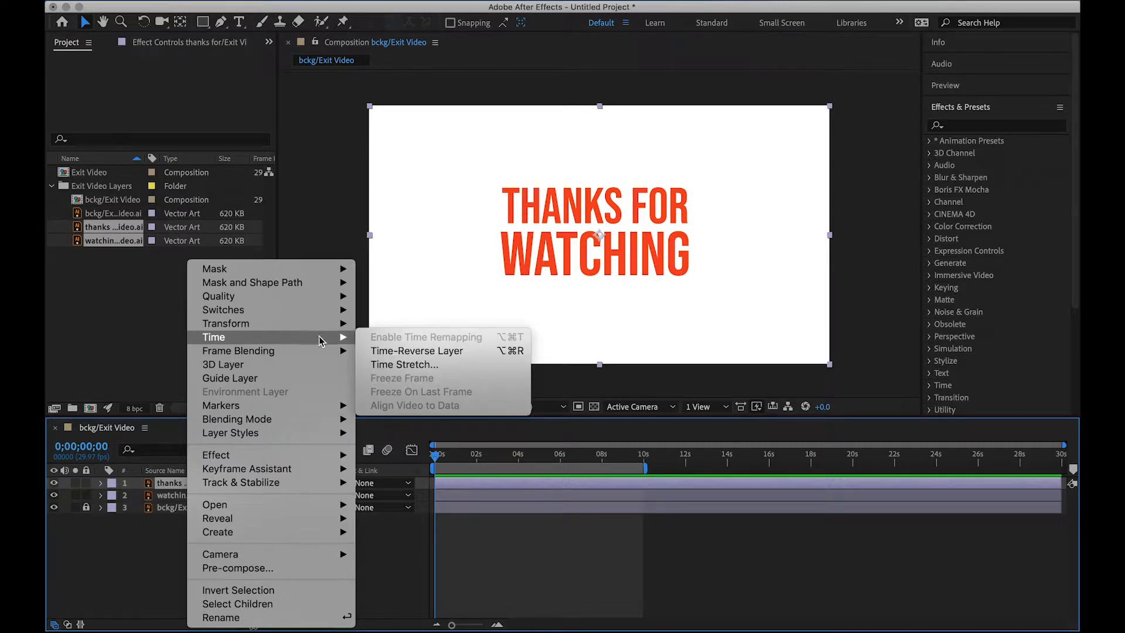
click(130, 553)
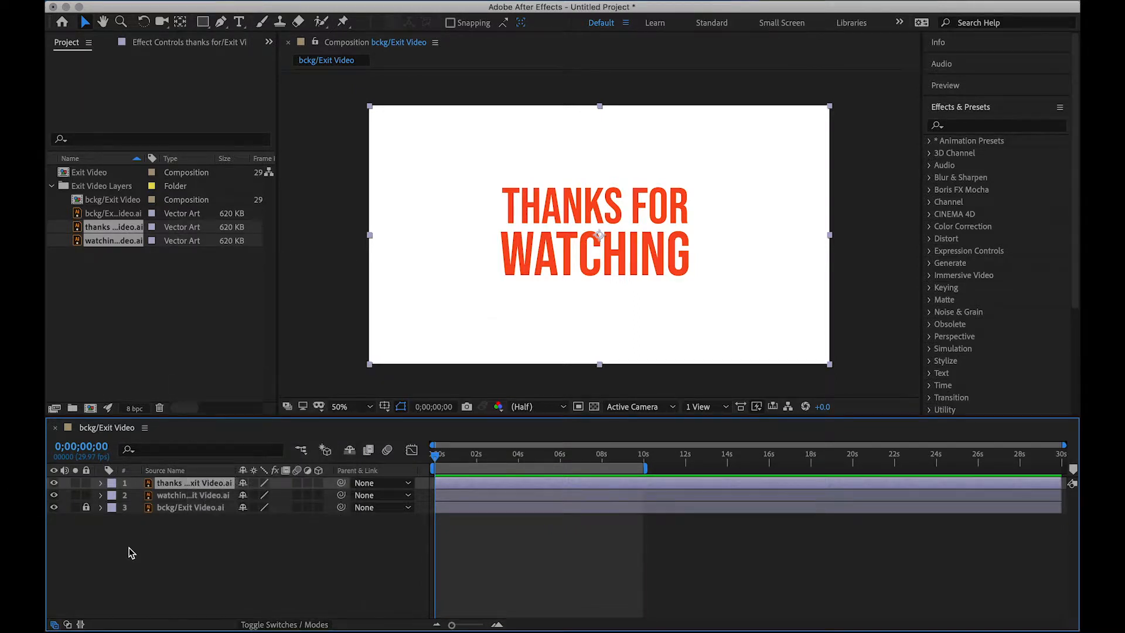
Preview Youtube Intro.gif in Finder as an animation reference and return to the After Effects composition.
drag(1061, 446, 767, 471)
mouse_move(194, 628)
click(190, 609)
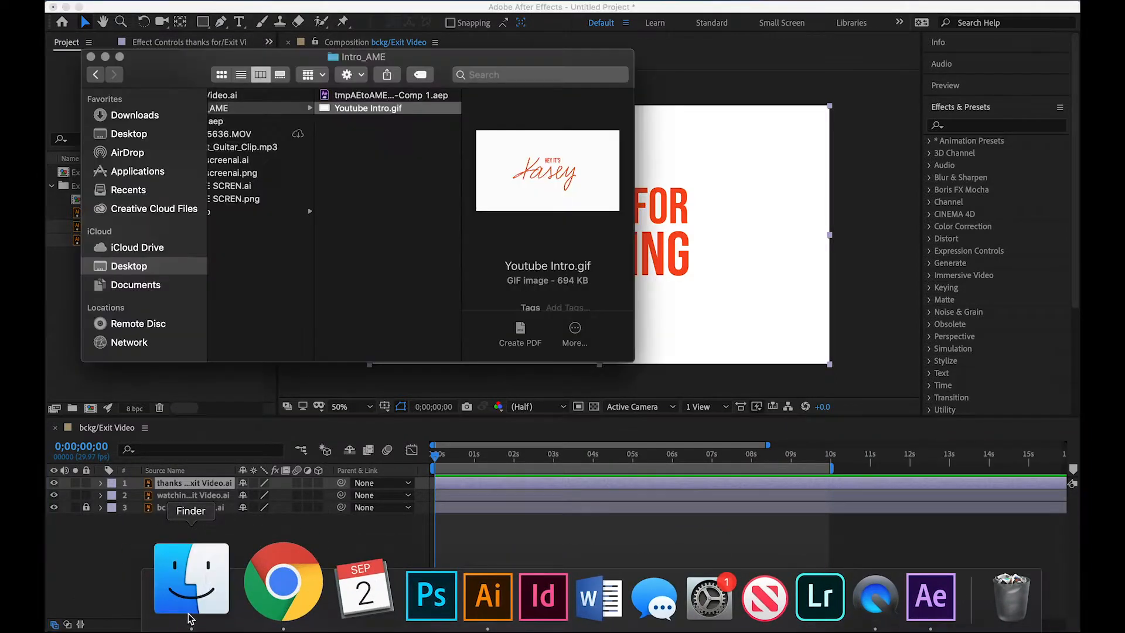
key(space)
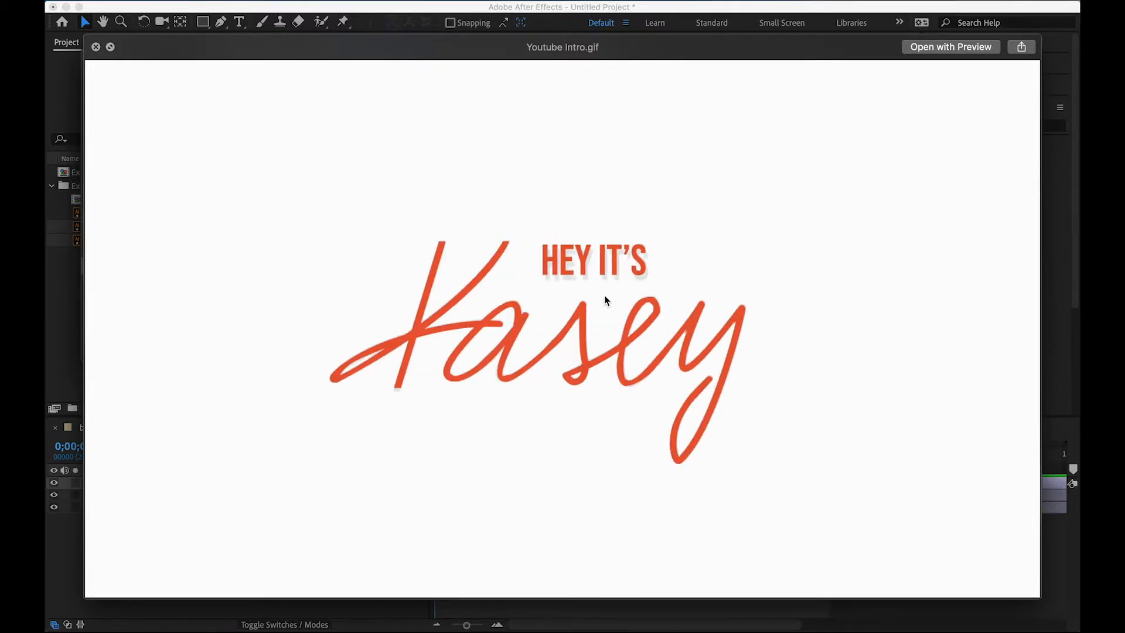
key(space)
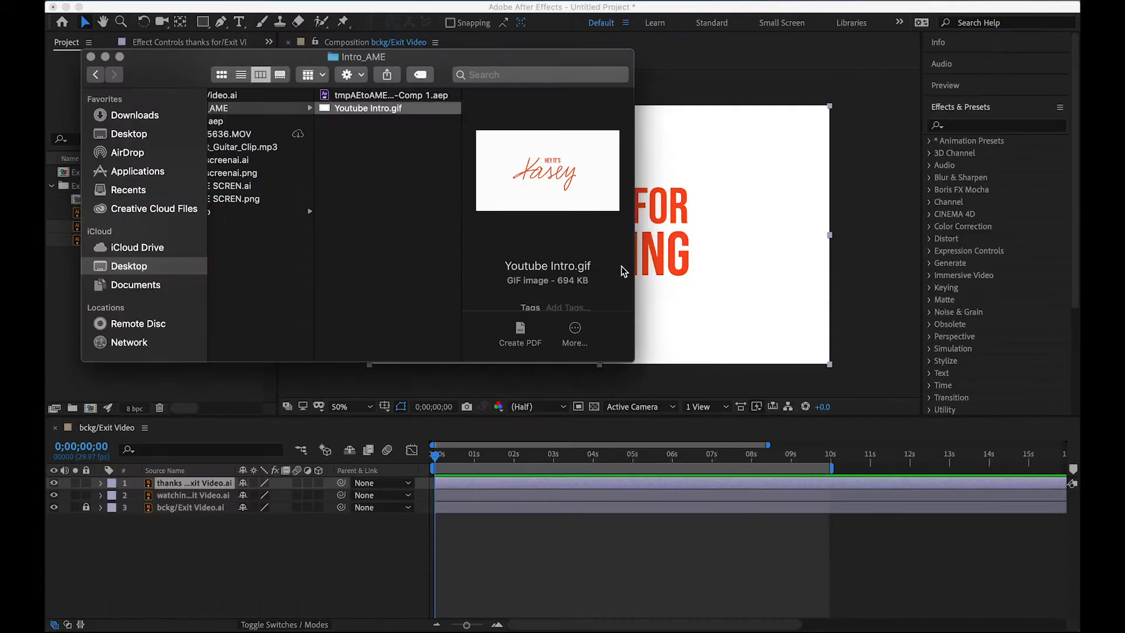
click(866, 269)
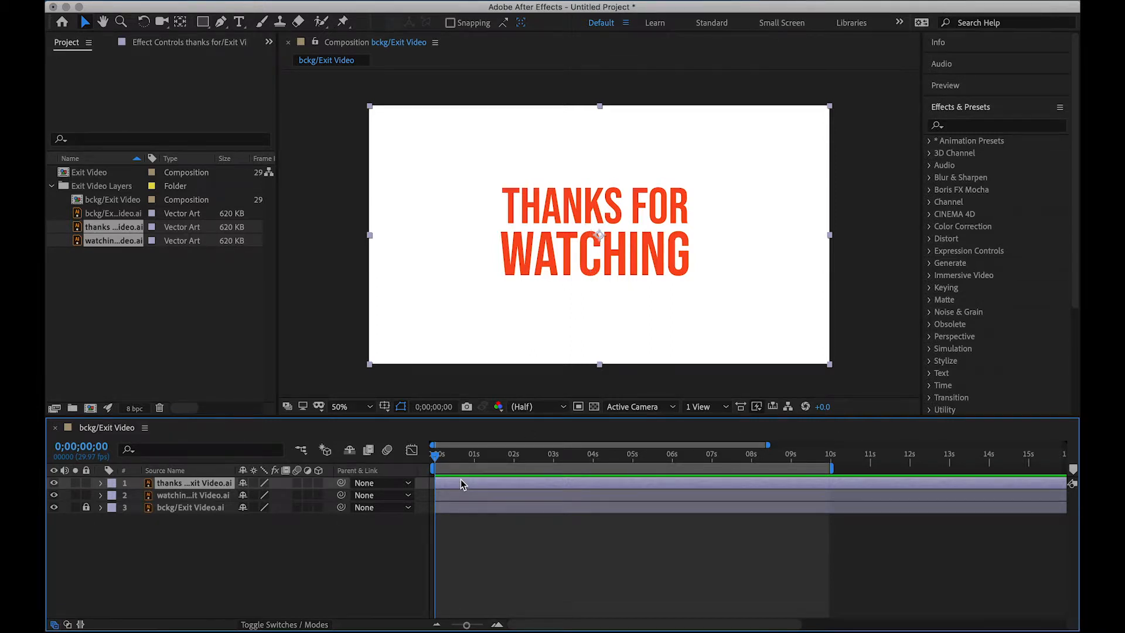
Hide and show the thanks for and watching layers in turn to check their contents.
click(54, 484)
click(55, 484)
click(54, 495)
click(55, 494)
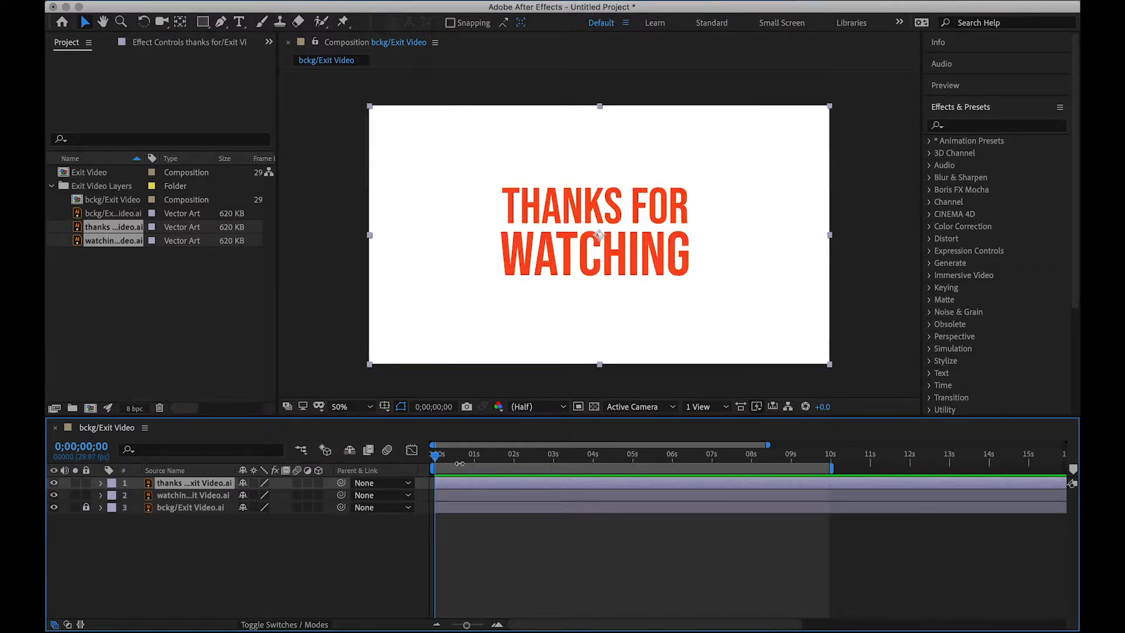
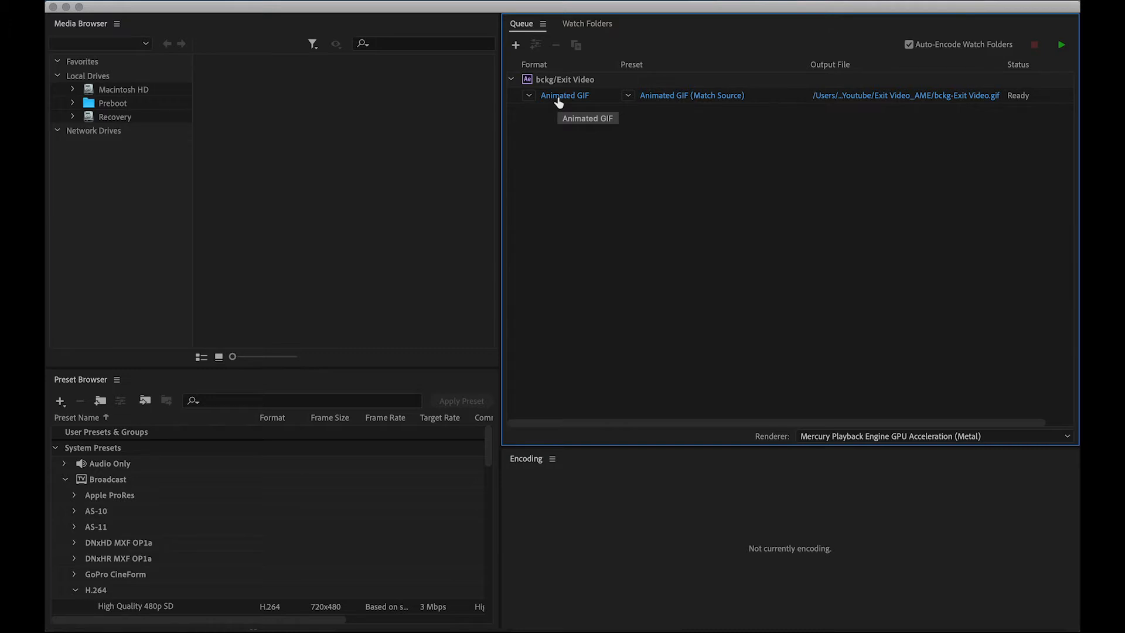
Review the export formats, keep Animated GIF, and rename the output file to Exit Video in the export settings.
click(531, 99)
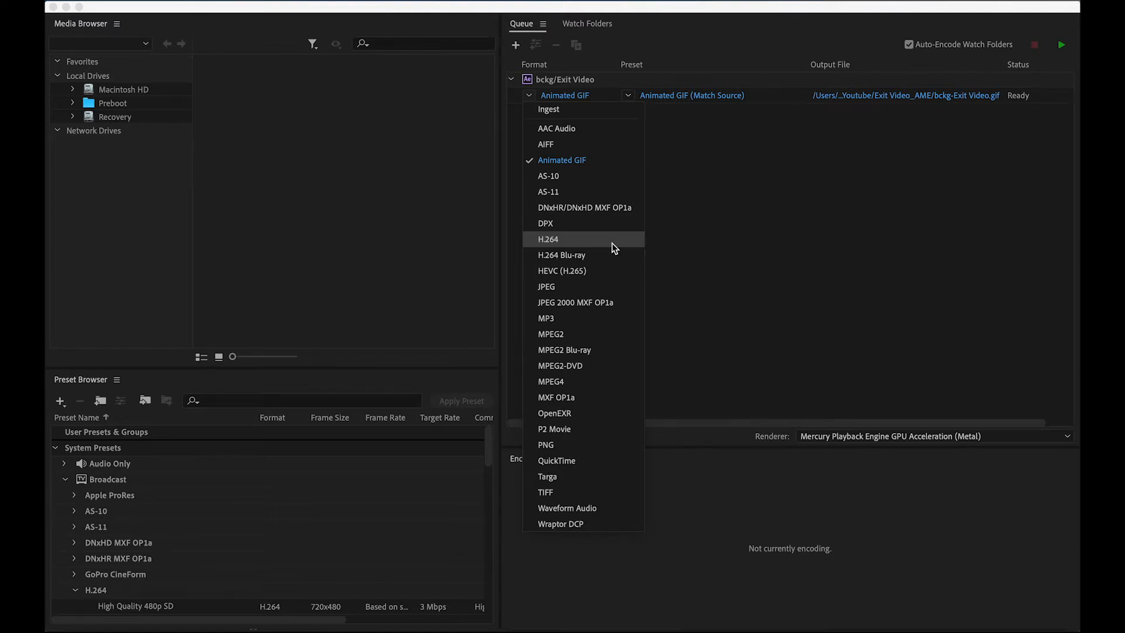
click(692, 138)
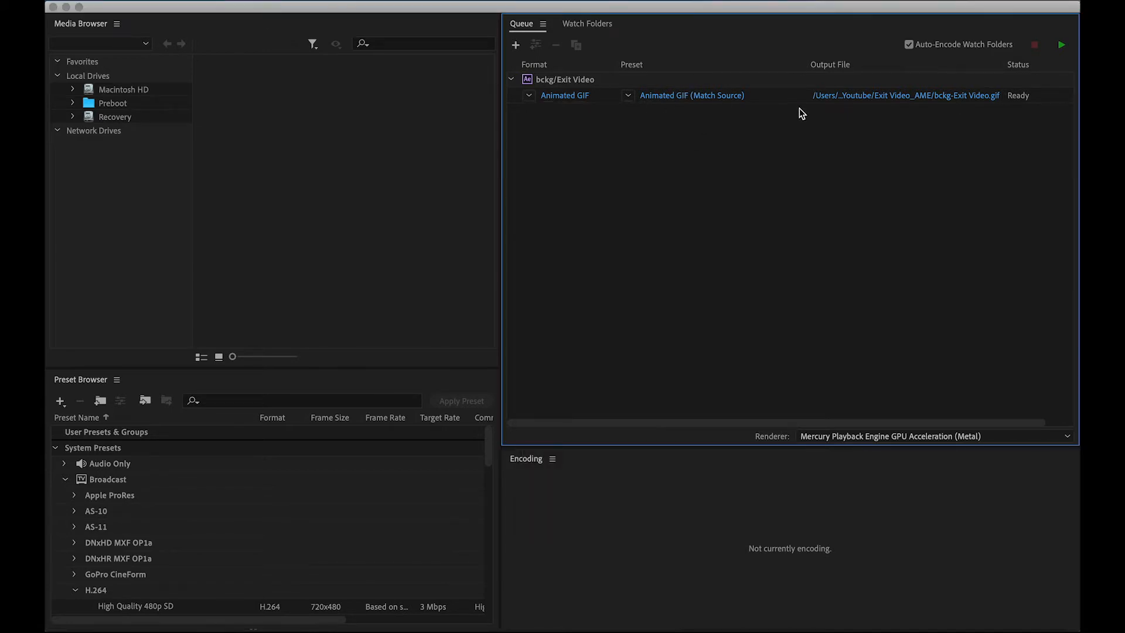
click(735, 98)
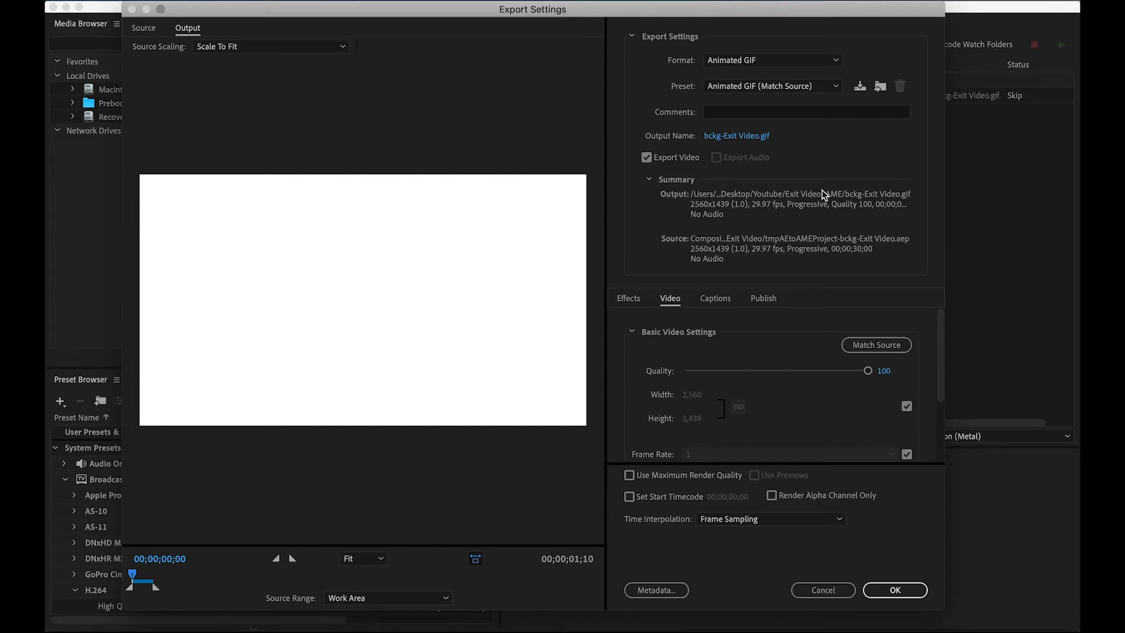
click(757, 140)
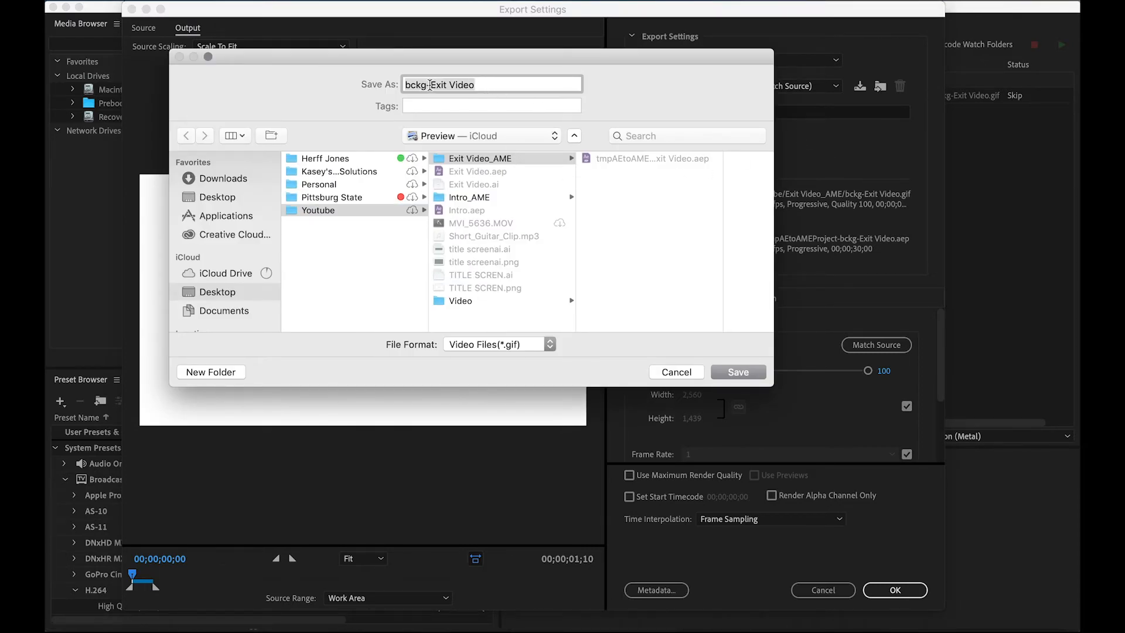
click(430, 85)
drag(430, 85, 392, 83)
key(BackSpace)
click(752, 375)
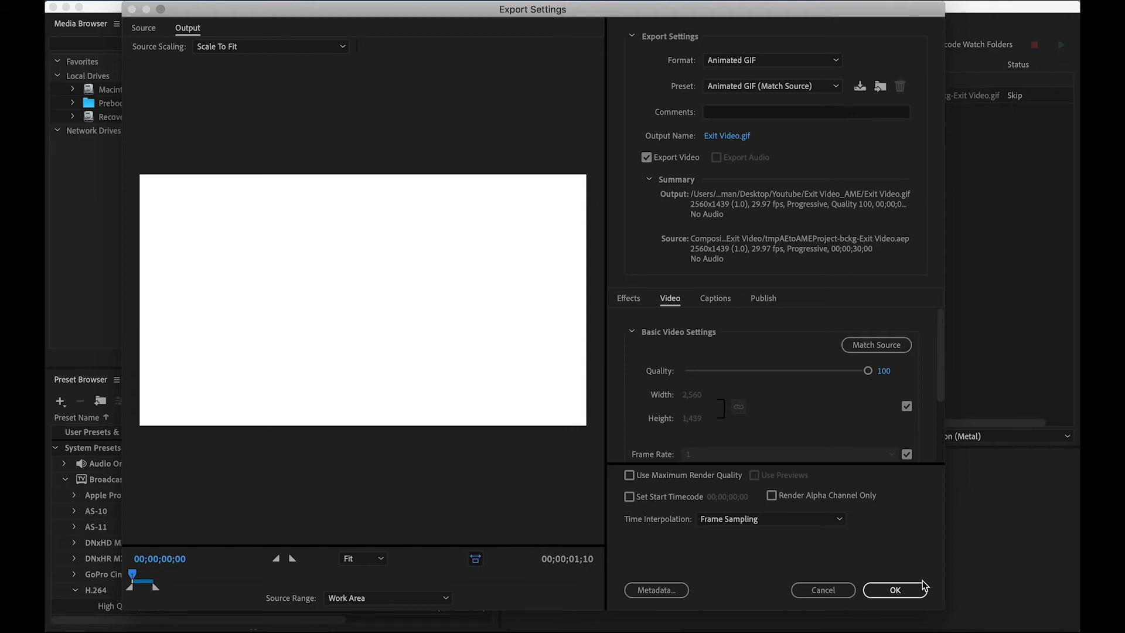
click(903, 590)
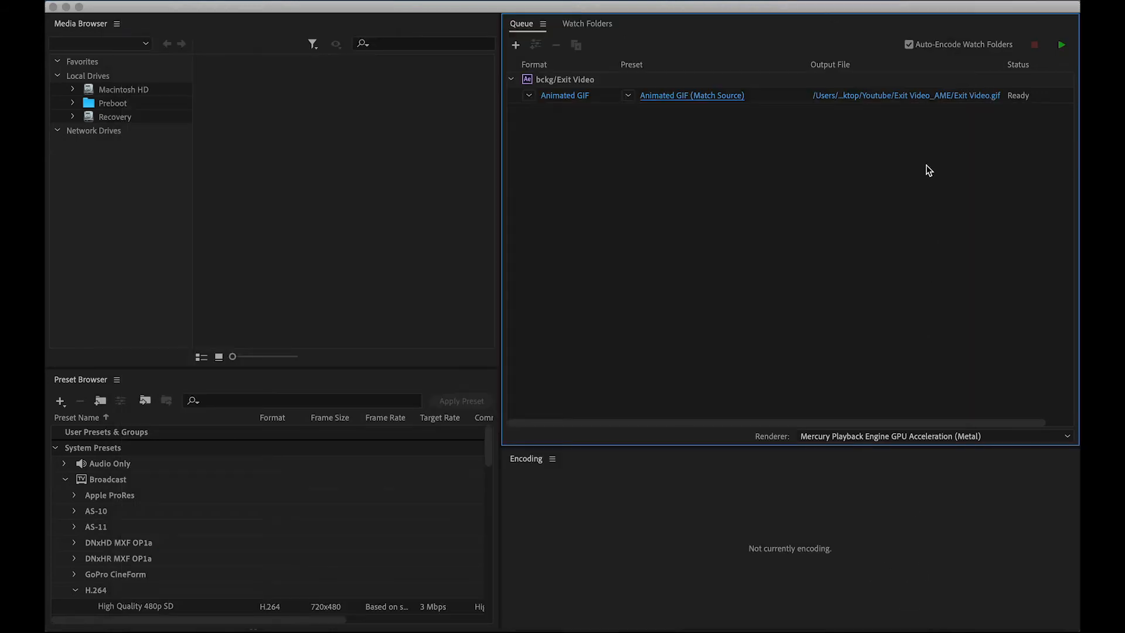
Save the output to the Exit Video_AME folder inside Youtube and start encoding the queue.
click(924, 96)
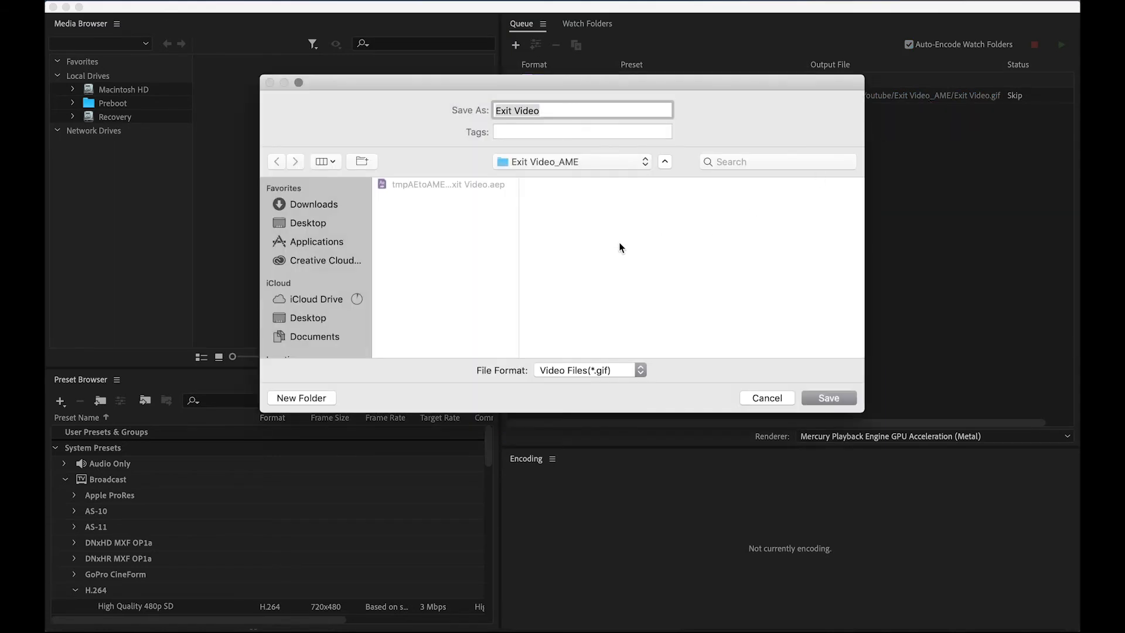
click(593, 159)
click(717, 132)
click(597, 159)
click(588, 214)
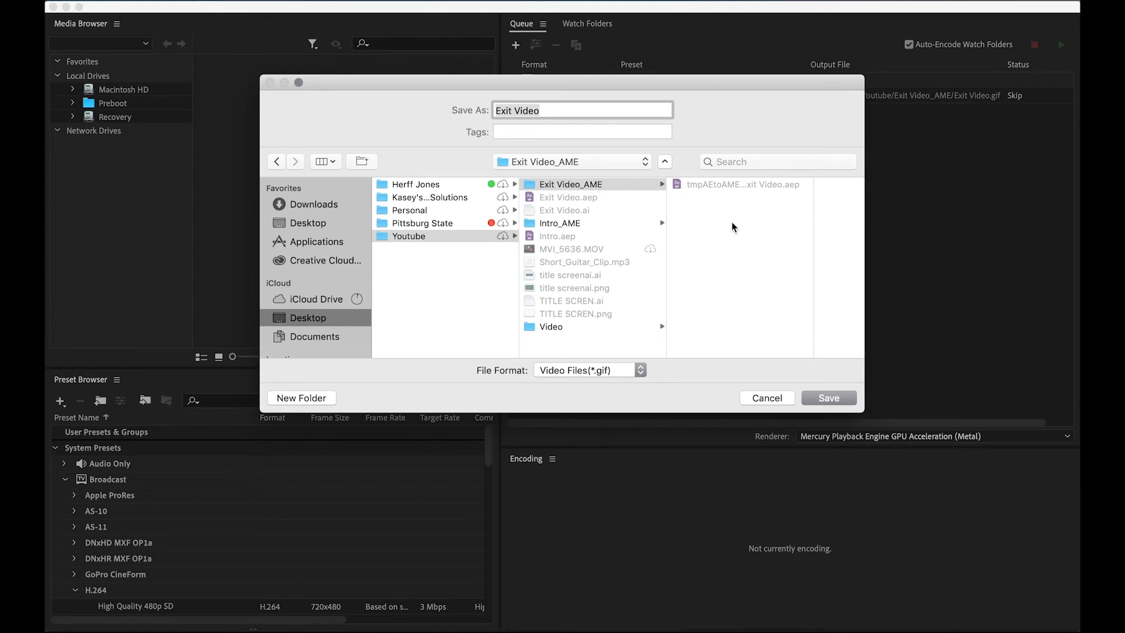
click(828, 397)
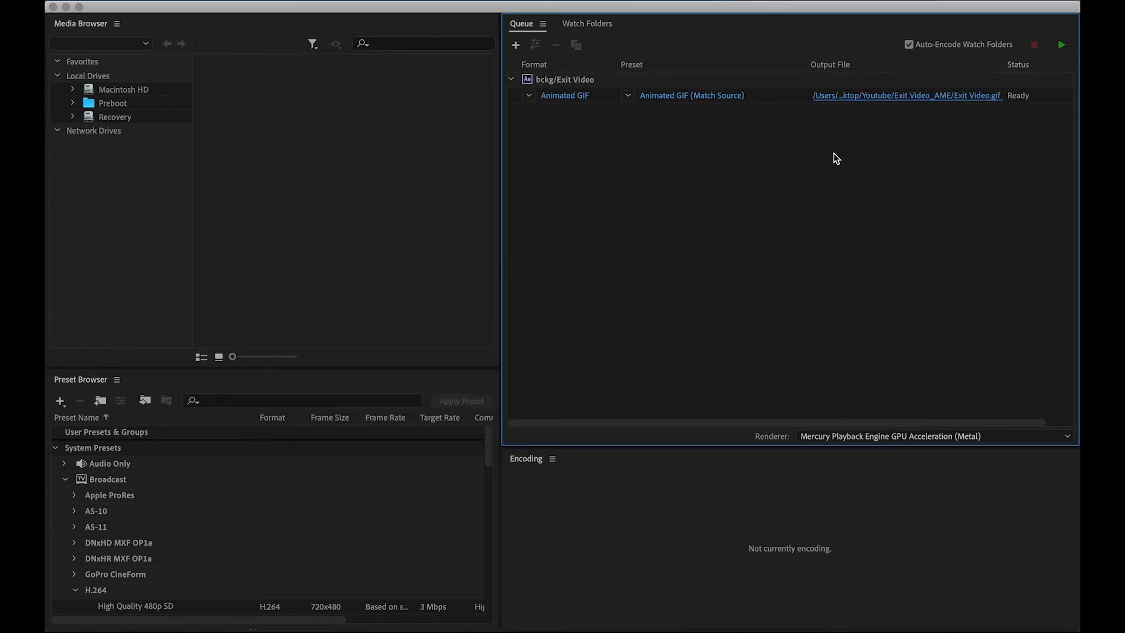
click(1060, 44)
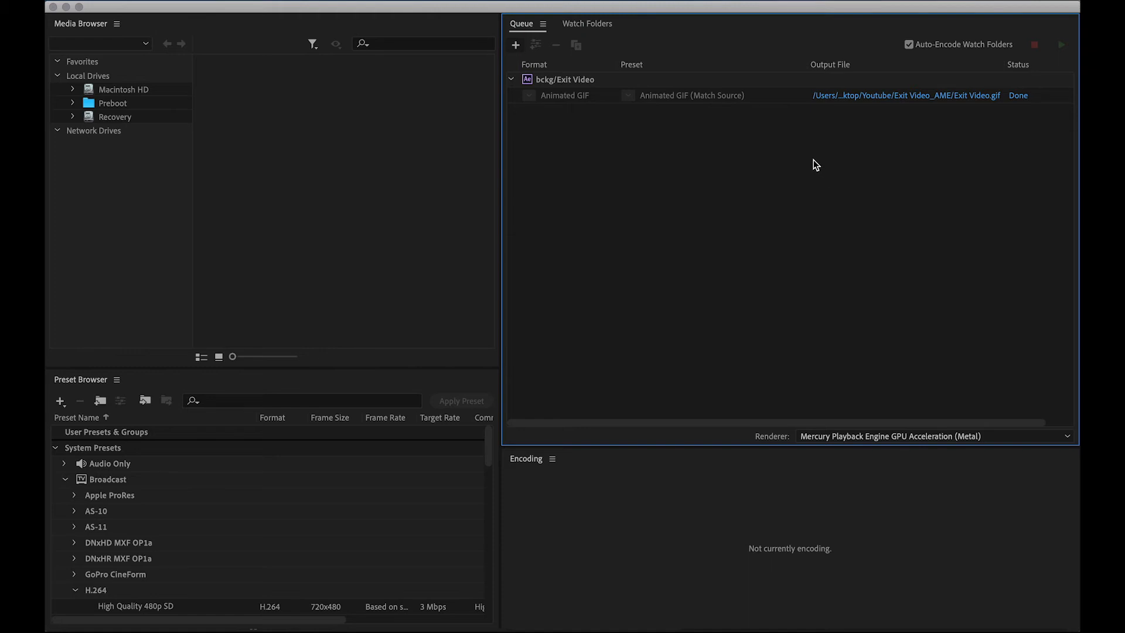
Switch to Finder and preview Youtube Intro.gif in the Intro_AME folder.
right_click(769, 95)
click(734, 192)
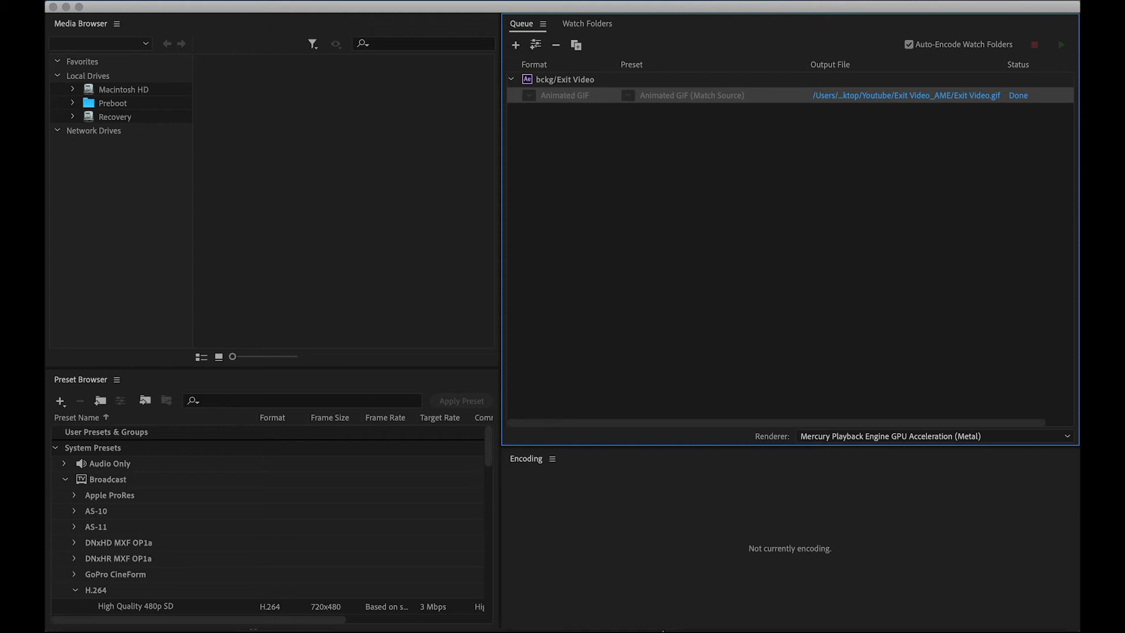
click(157, 579)
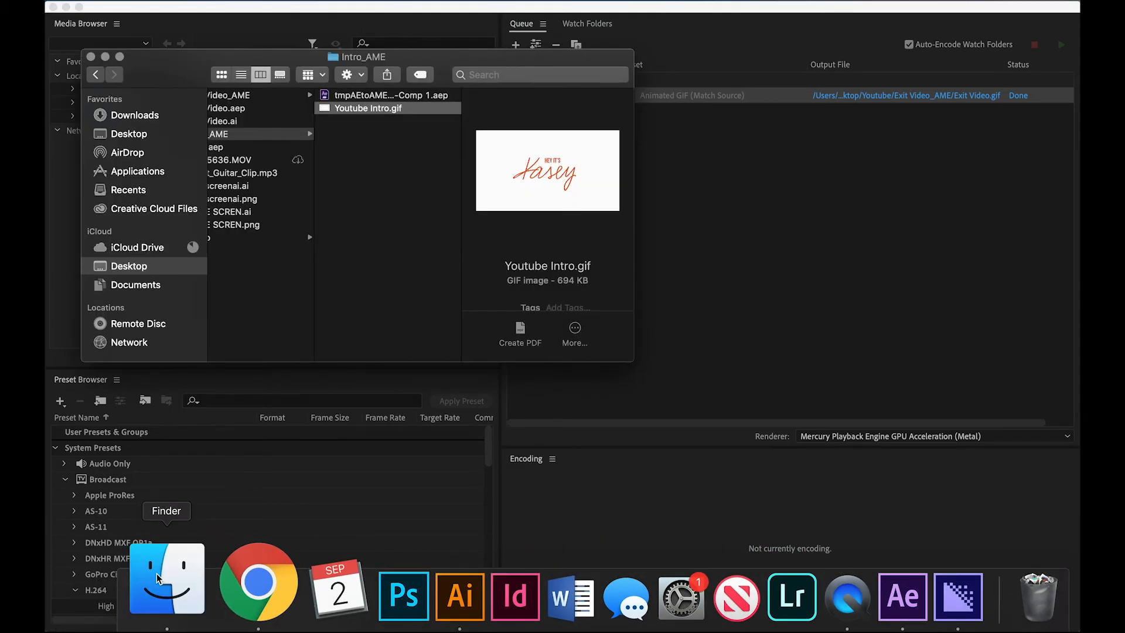
key(space)
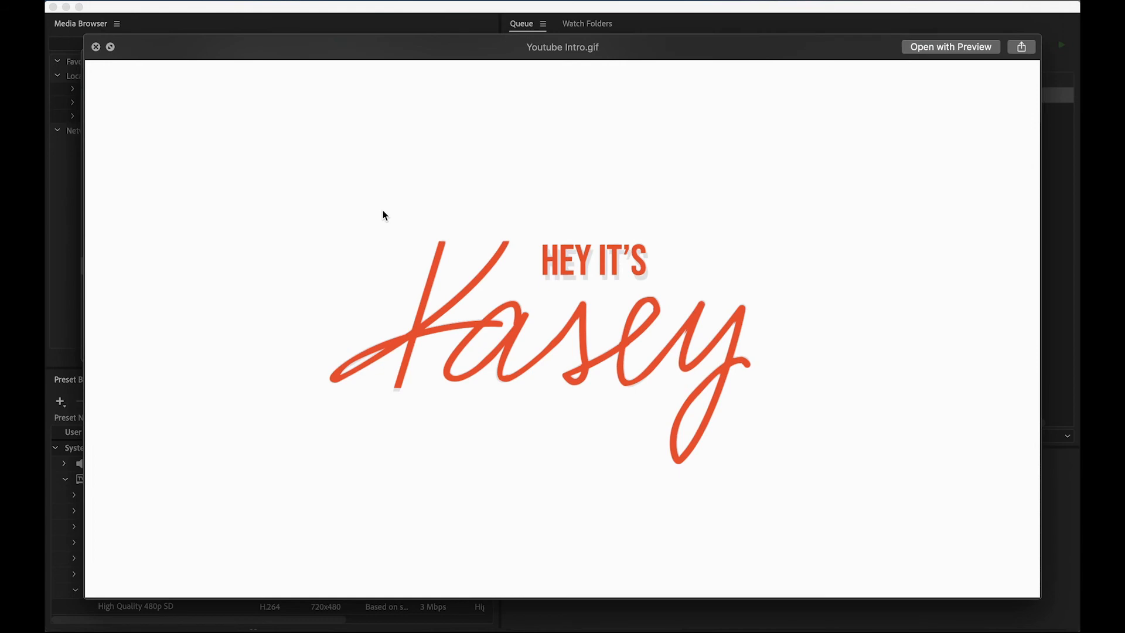
key(space)
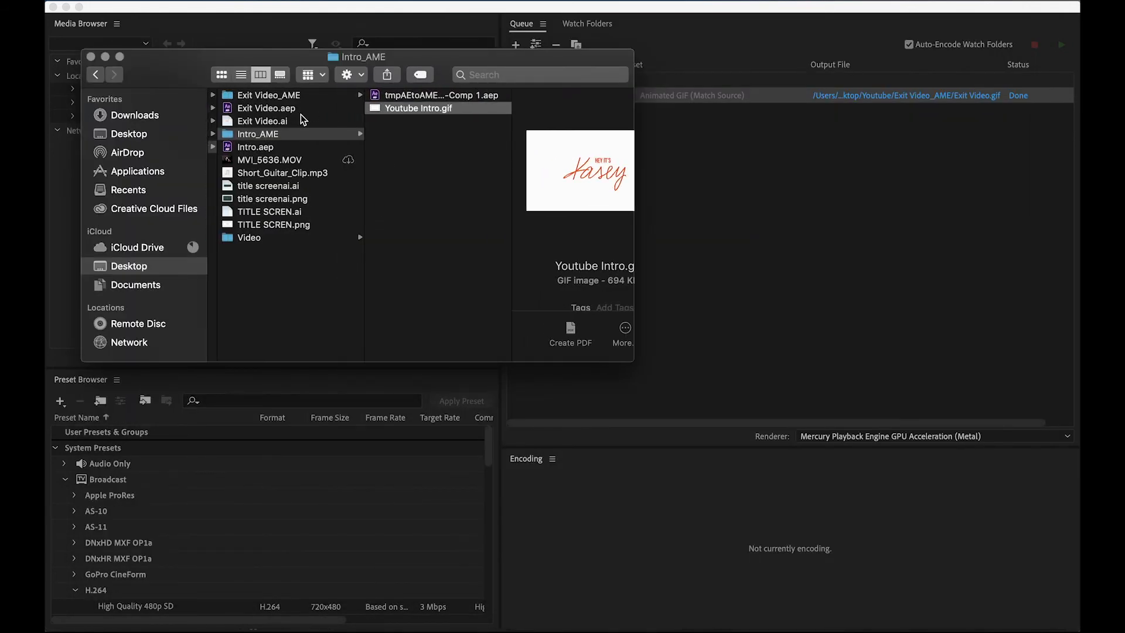
Preview the exported Exit Video.gif in the Exit Video_AME folder to check its animation.
click(289, 95)
click(288, 95)
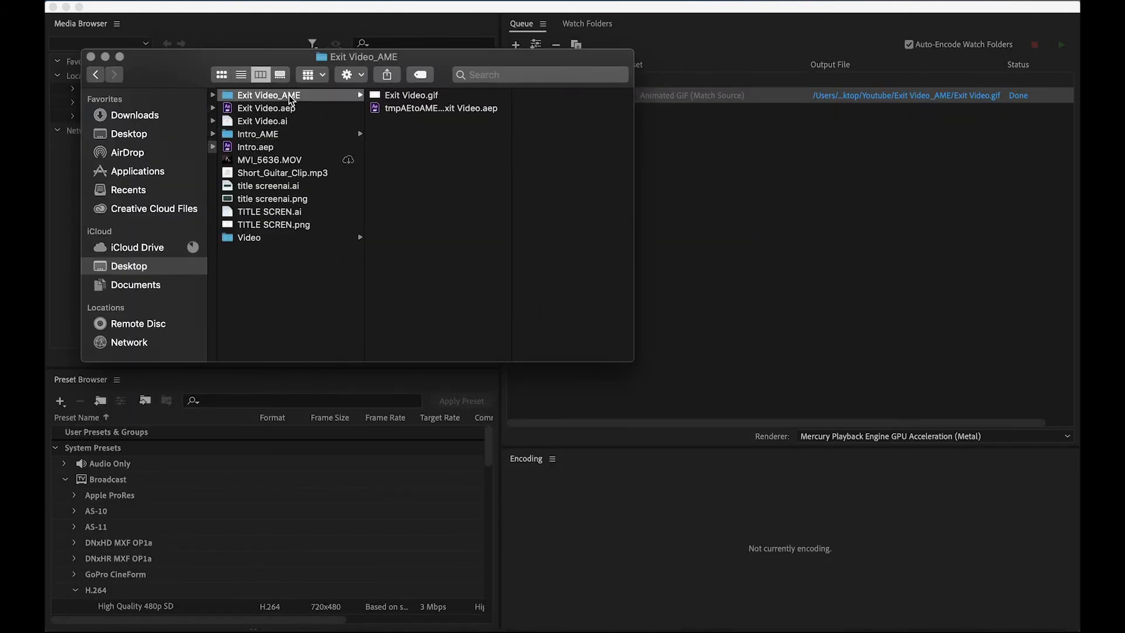
click(434, 96)
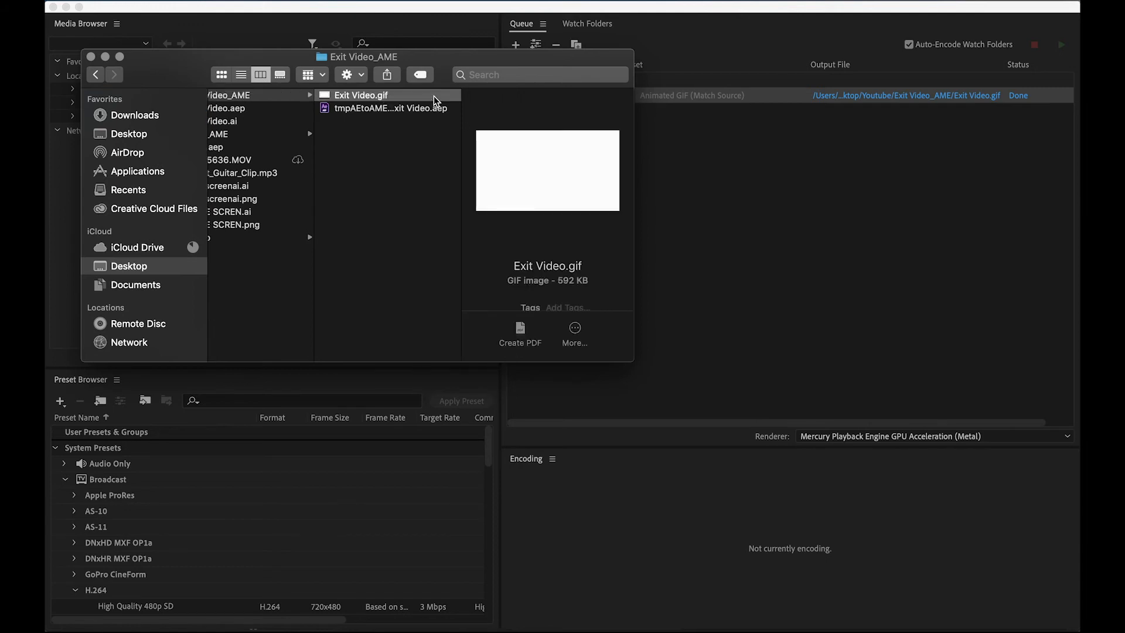
key(space)
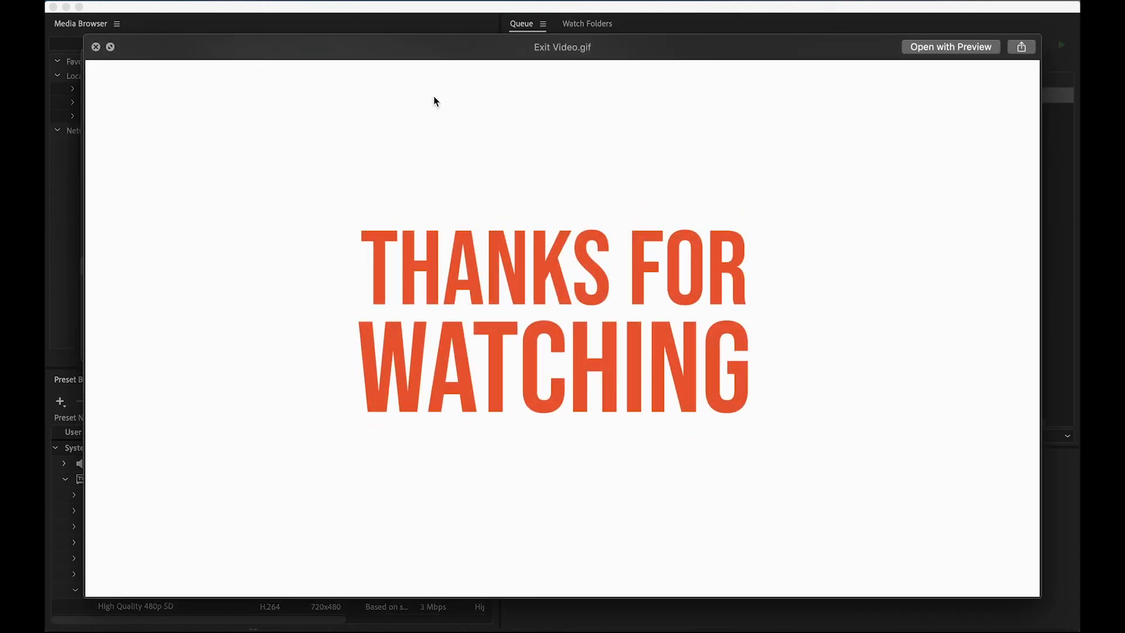
key(space)
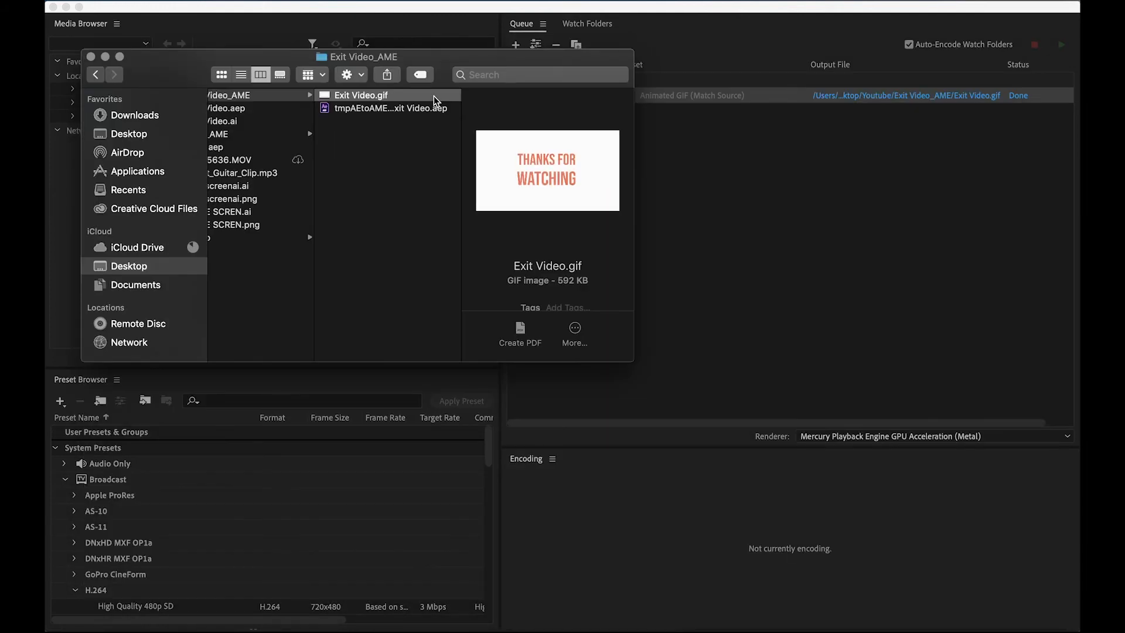
Open Intro.aep from the Youtube folder in After Effects, accept the missing-file warning, and play Comp 1 from the start.
scroll(407, 254, left, 3)
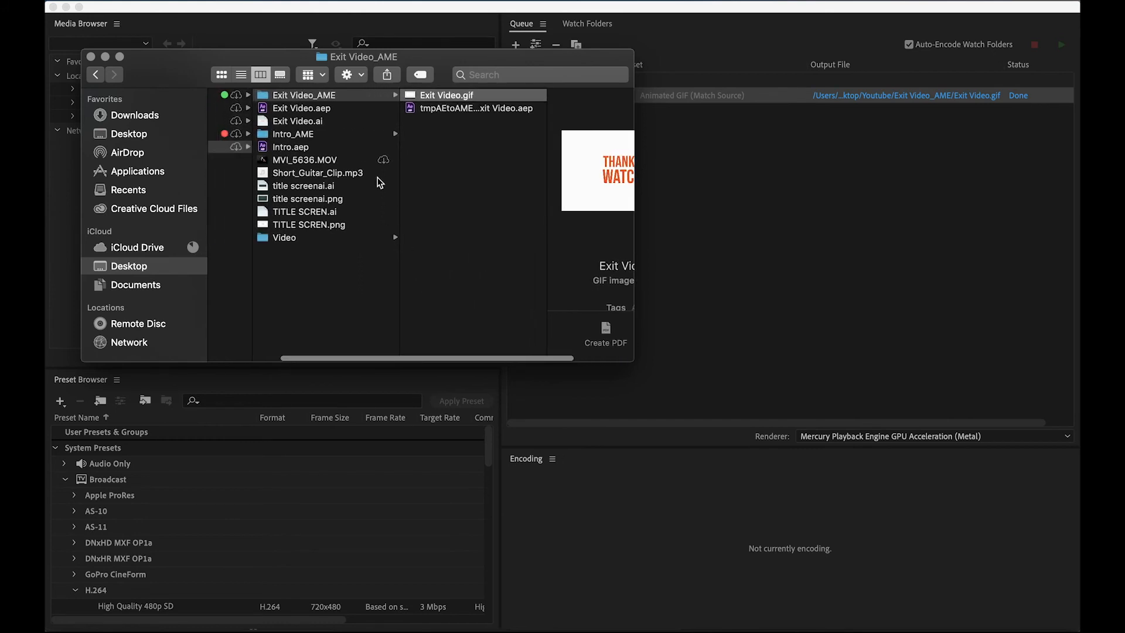
double_click(303, 146)
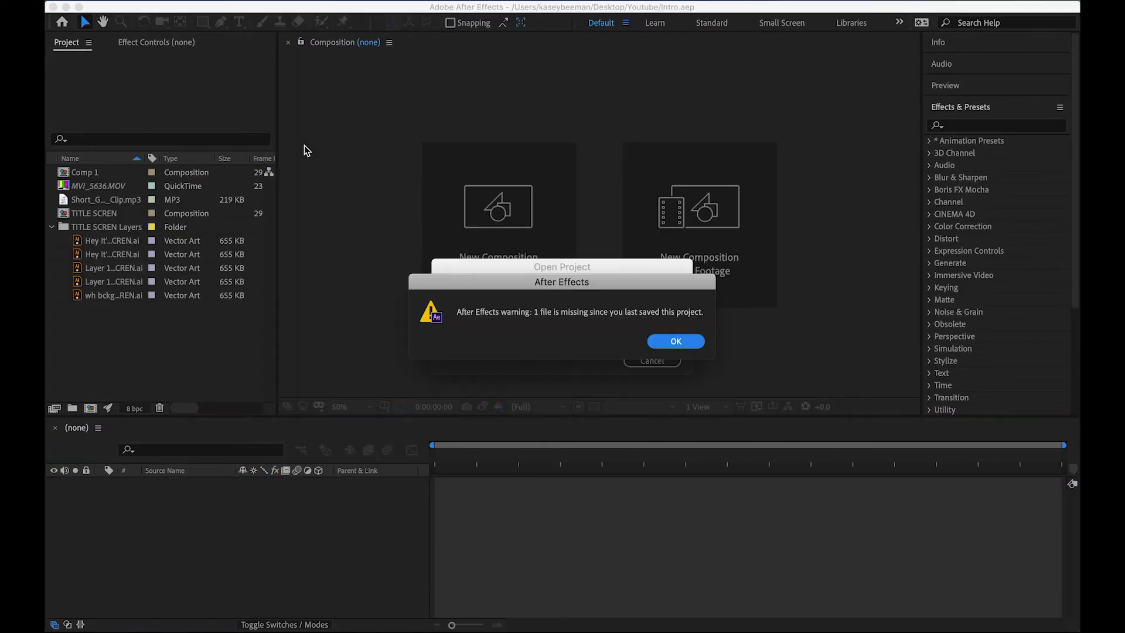
click(672, 341)
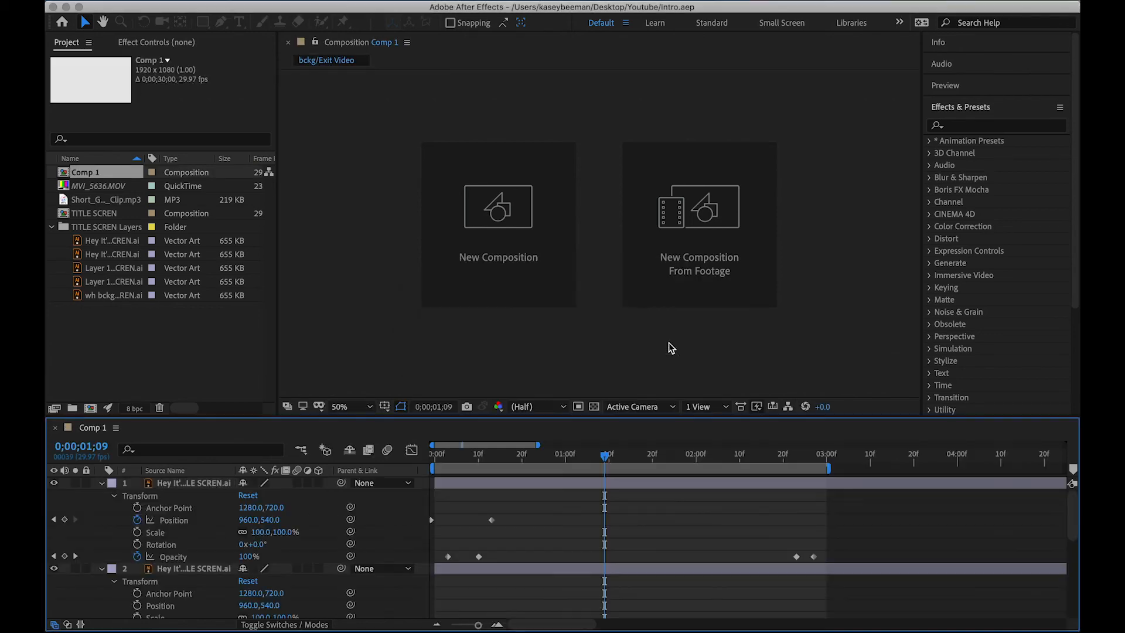
drag(524, 456, 420, 457)
key(space)
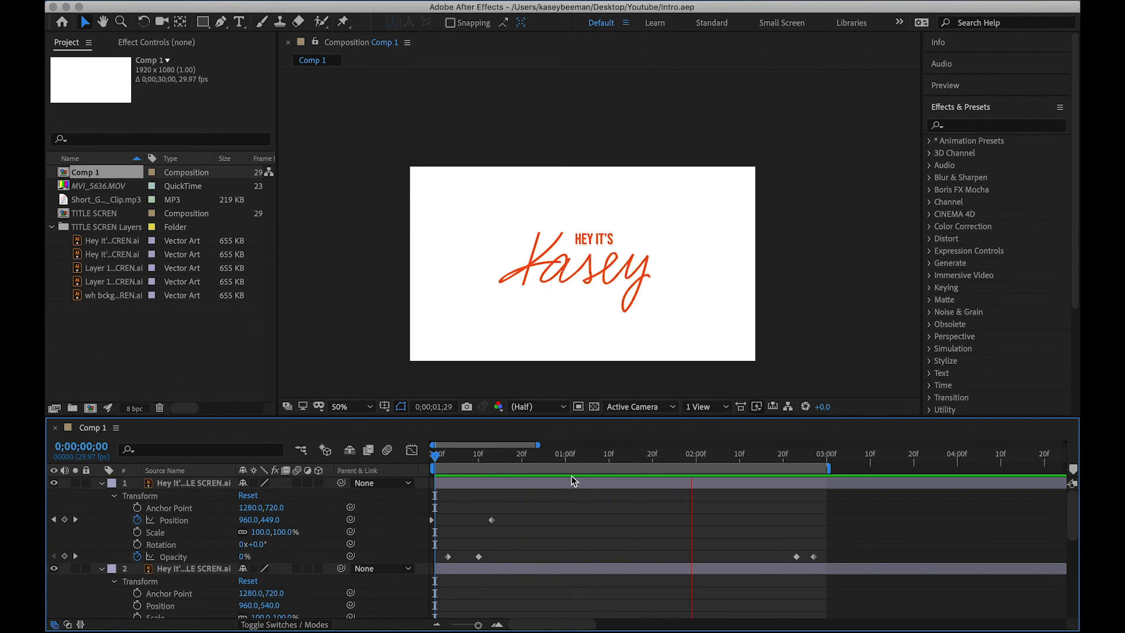
key(space)
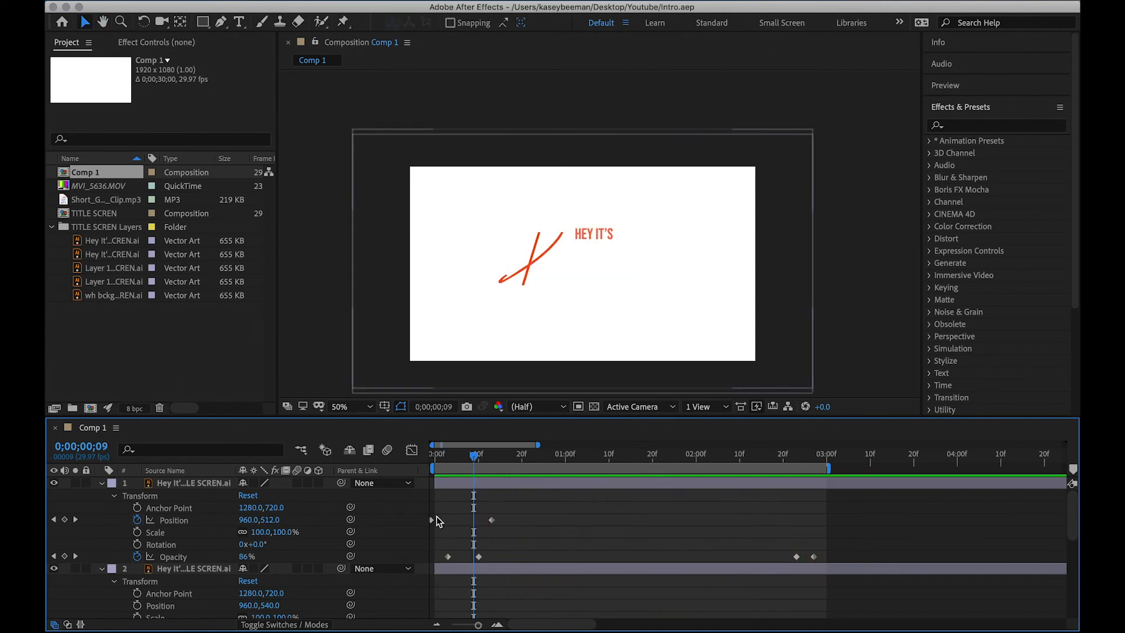
Try lowering the Audio Levels of the Short_Guitar_Clip.mp3 layer, undo the change, and play the composition to hear the clip.
scroll(294, 552, down, 10)
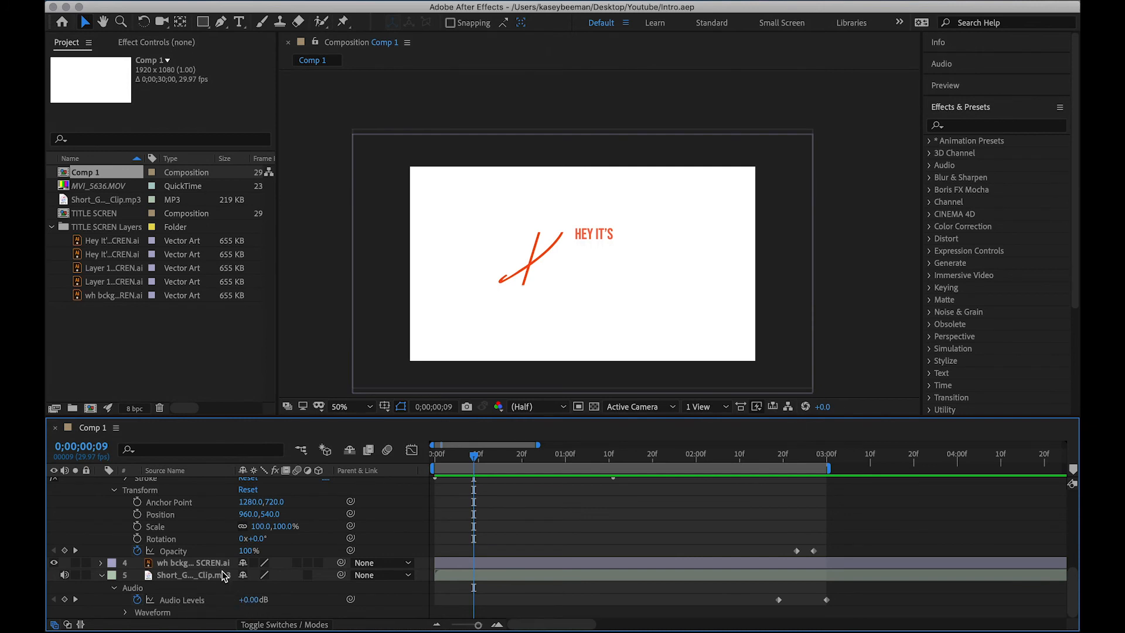
drag(249, 599, 208, 601)
key(super+z)
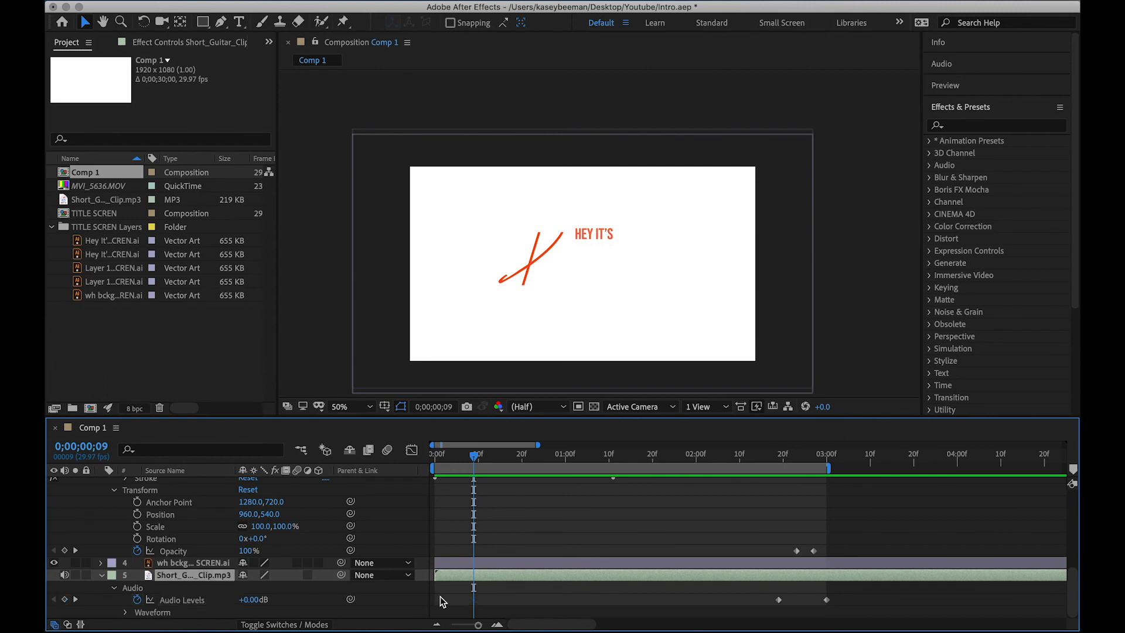
key(space)
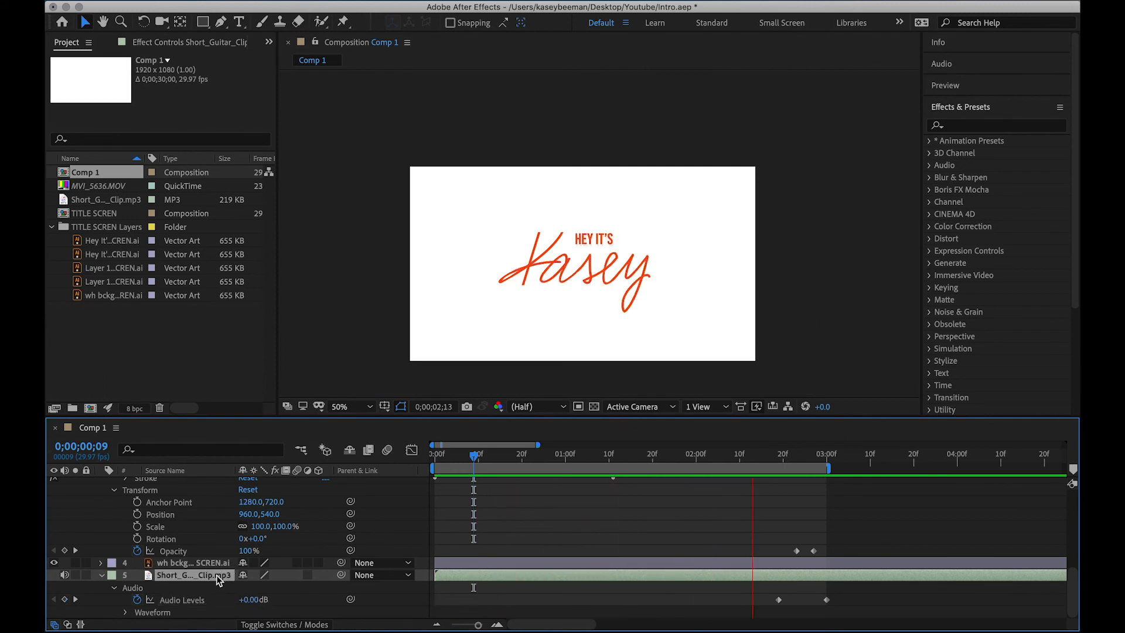
key(space)
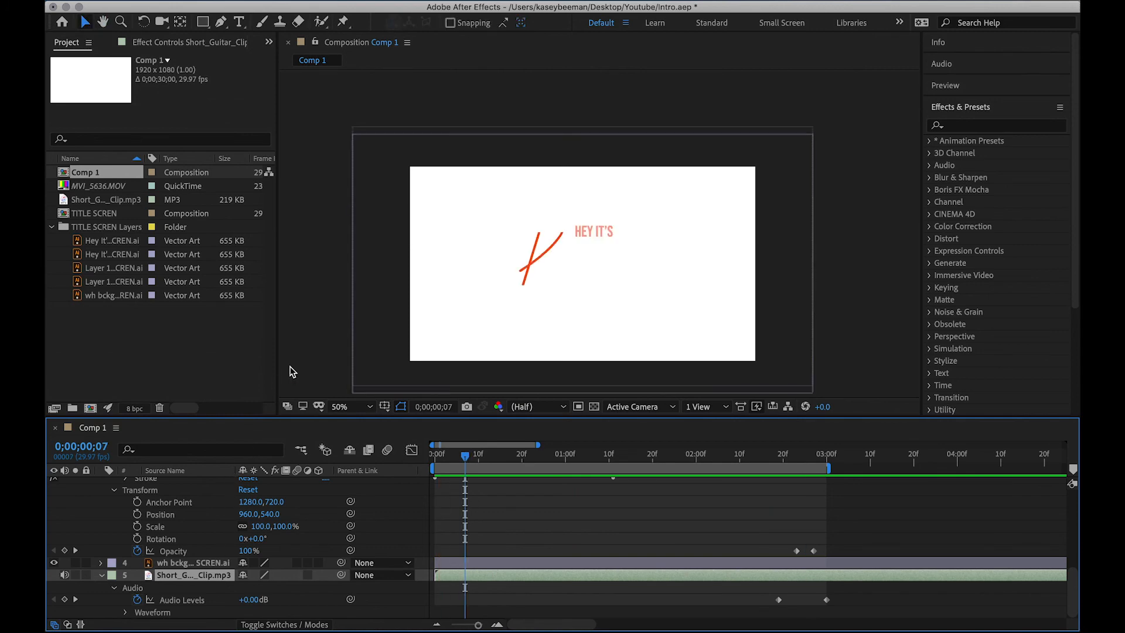
Save the Intro project and return to Intro.aep in Finder's Youtube folder.
key(super+s)
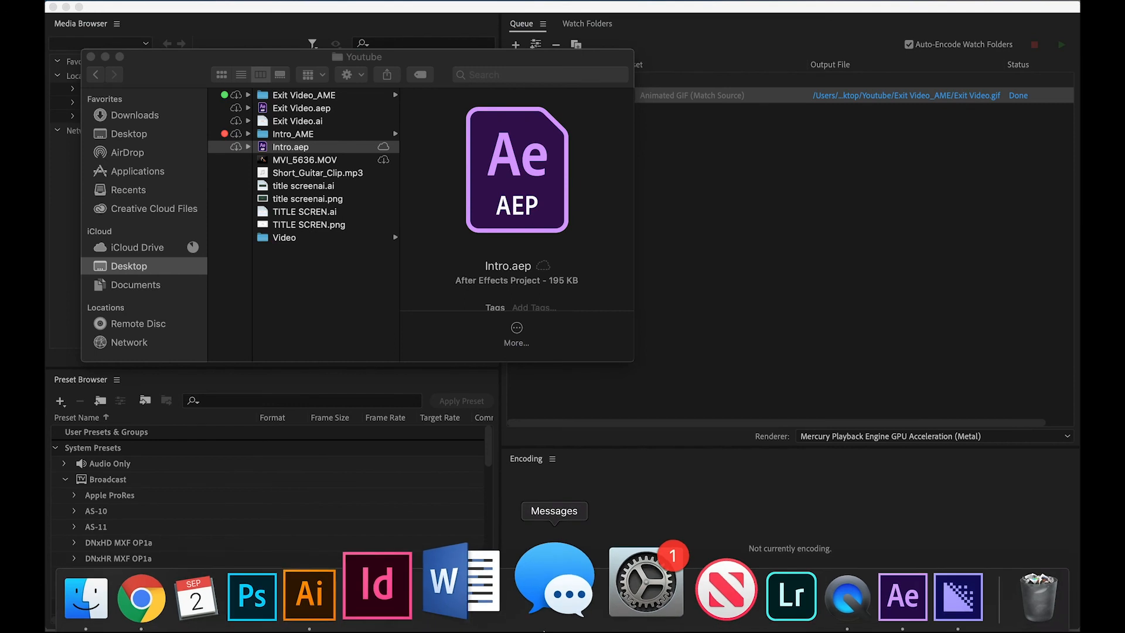
click(329, 152)
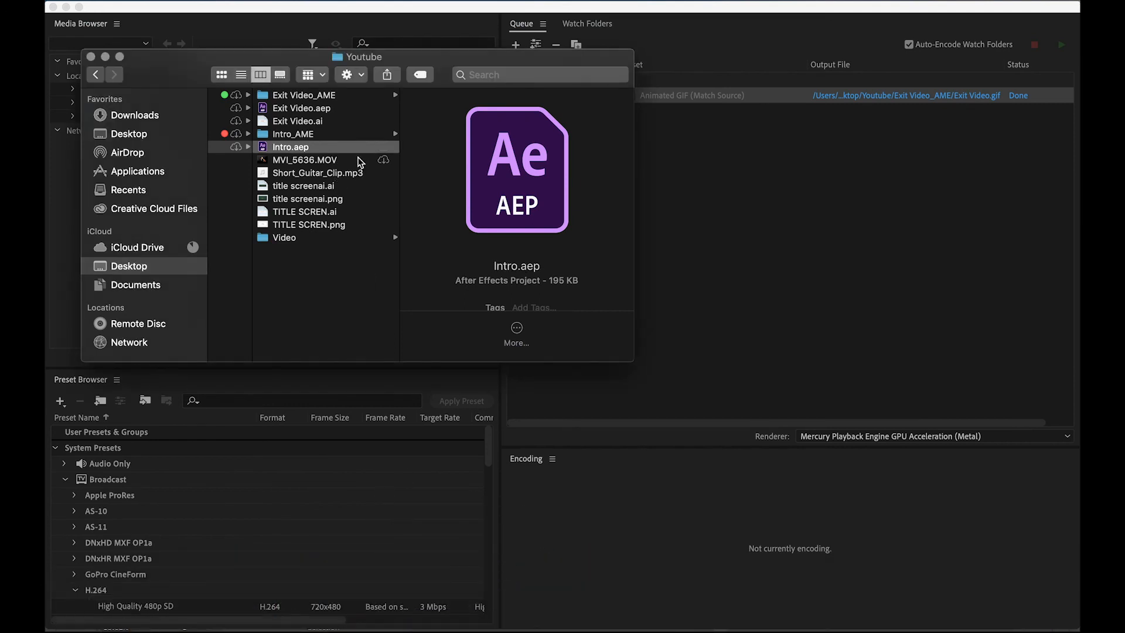